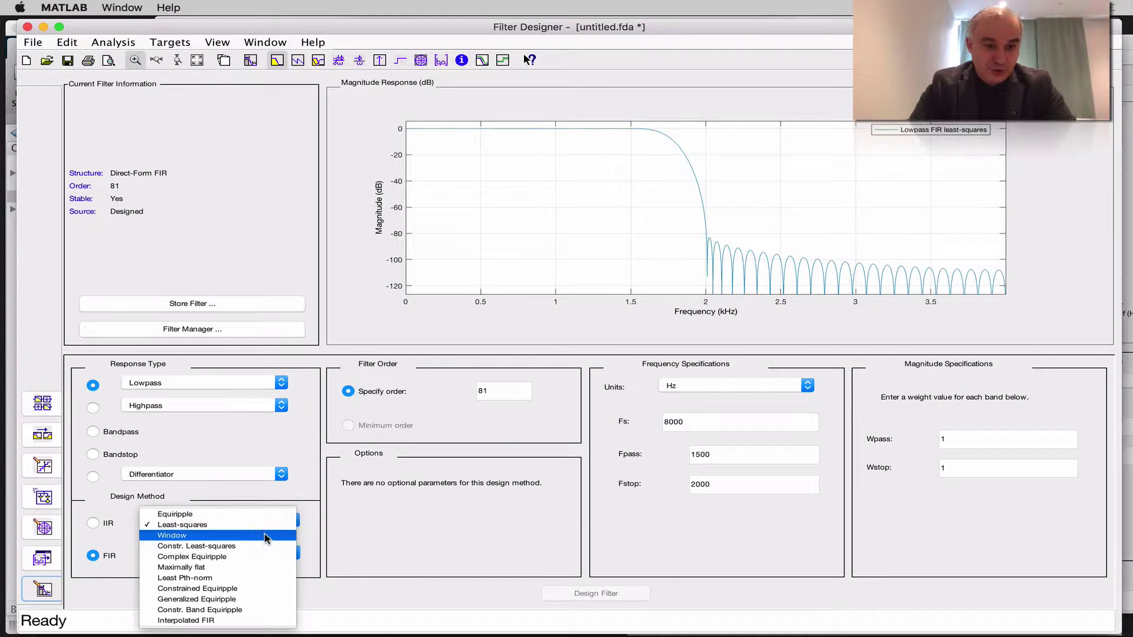
Step: Design the order-81 lowpass FIR with the Window method and a Blackman window
{"action": "left_click", "coordinate": [263, 537]}
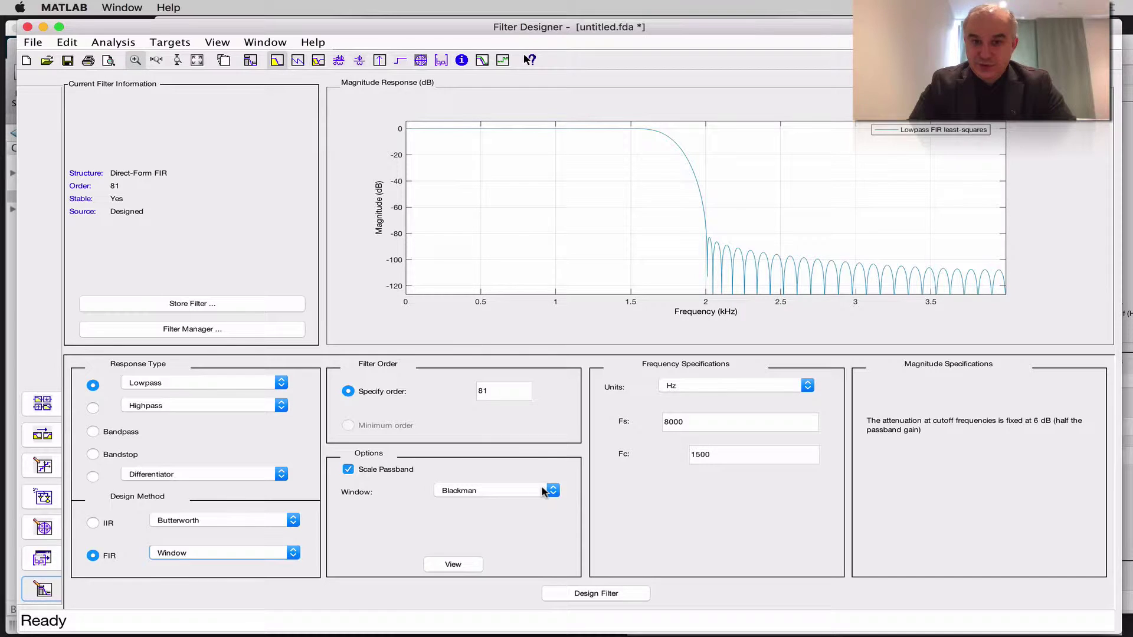
{"action": "left_click", "coordinate": [502, 390]}
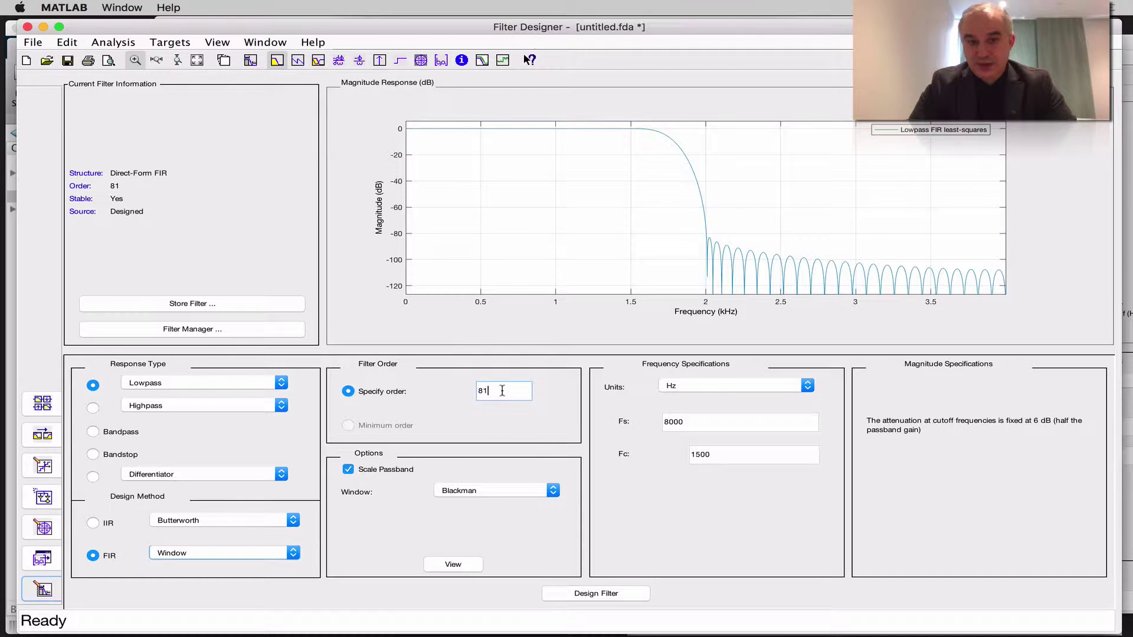
{"action": "left_click_drag", "start_coordinate": [502, 390], "coordinate": [472, 388]}
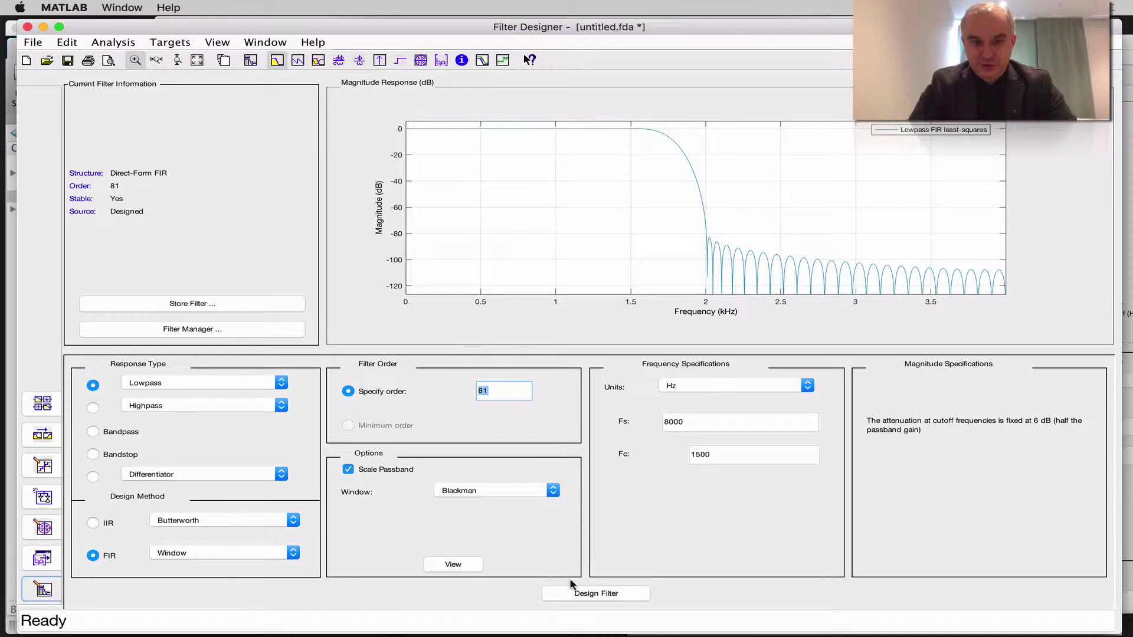
{"action": "left_click", "coordinate": [596, 593]}
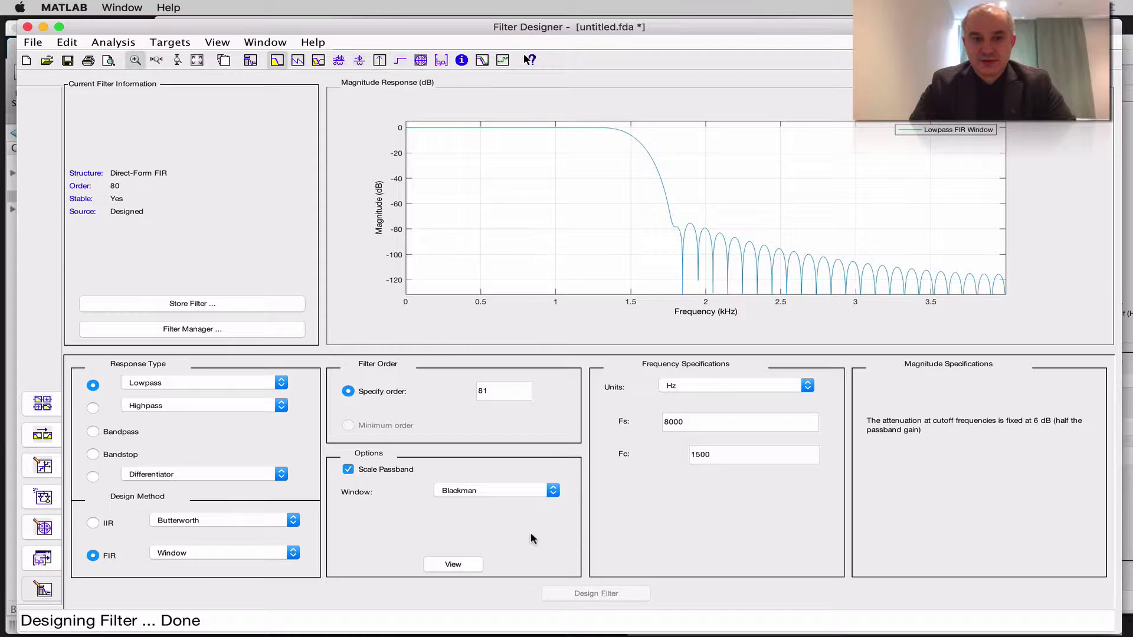
Step: Change the window to Hamming and redesign the filter
{"action": "left_click", "coordinate": [536, 492]}
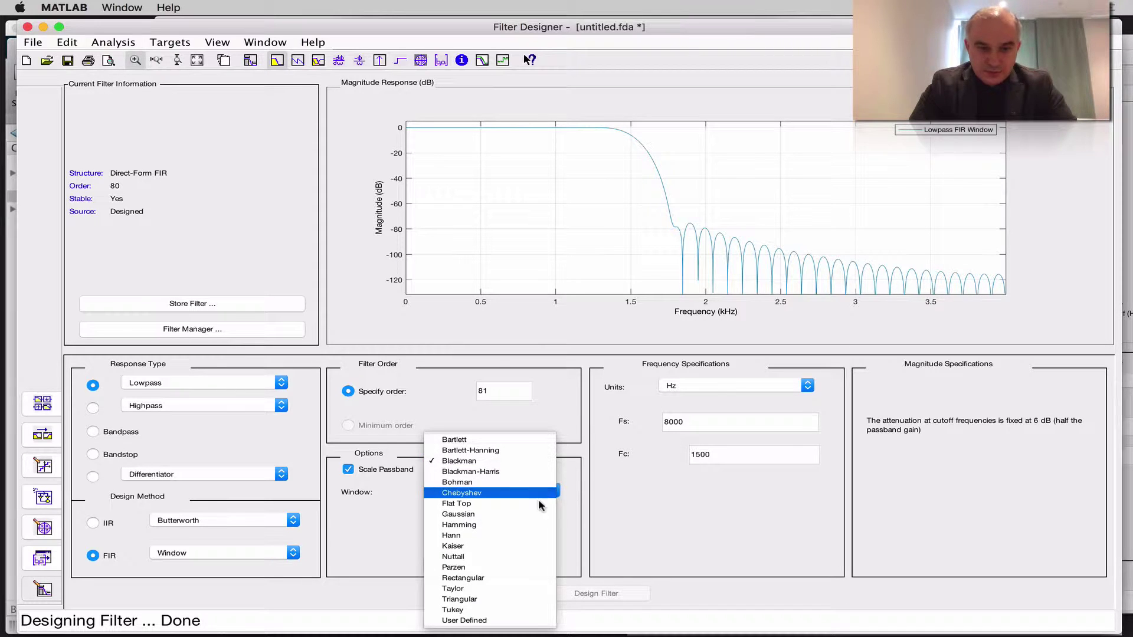
{"action": "left_click", "coordinate": [531, 525]}
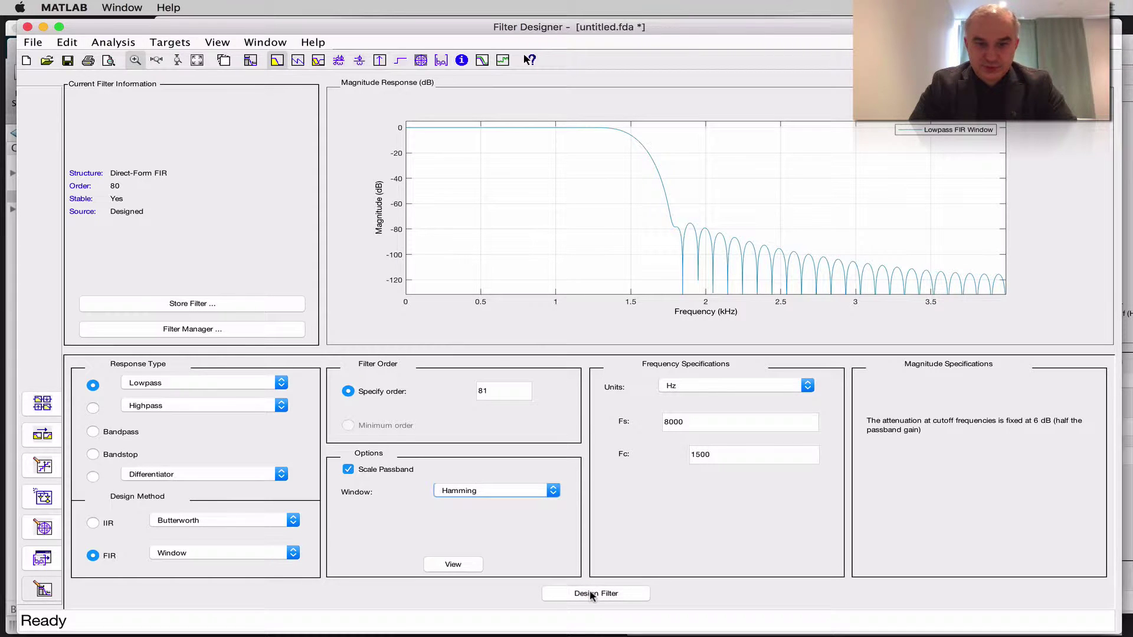
{"action": "left_click", "coordinate": [591, 594]}
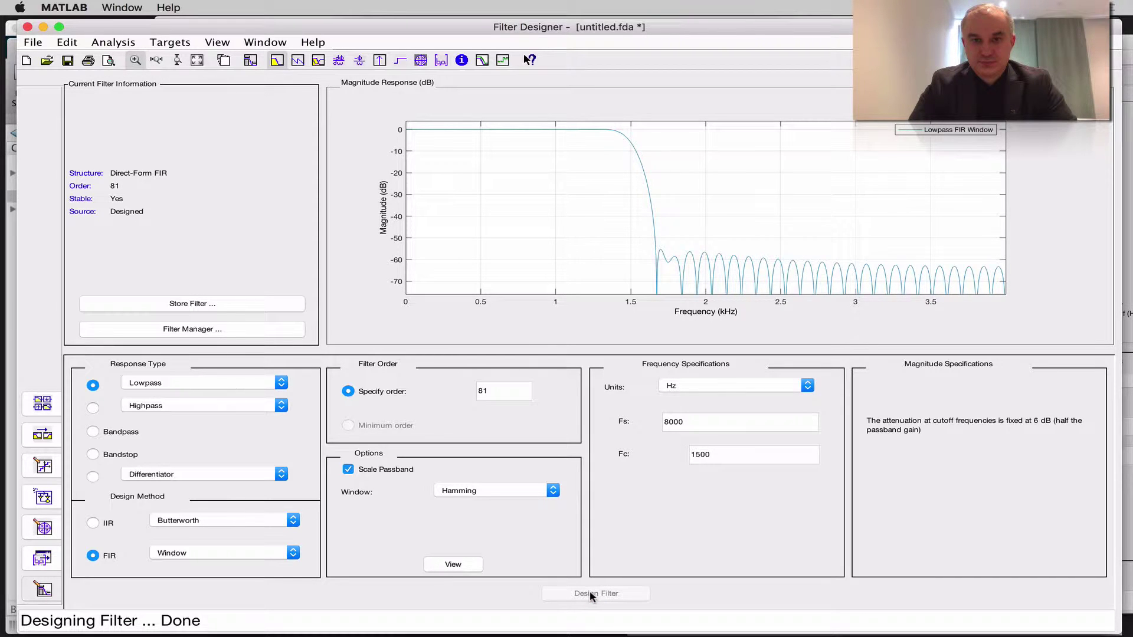
{"action": "left_click", "coordinate": [298, 61]}
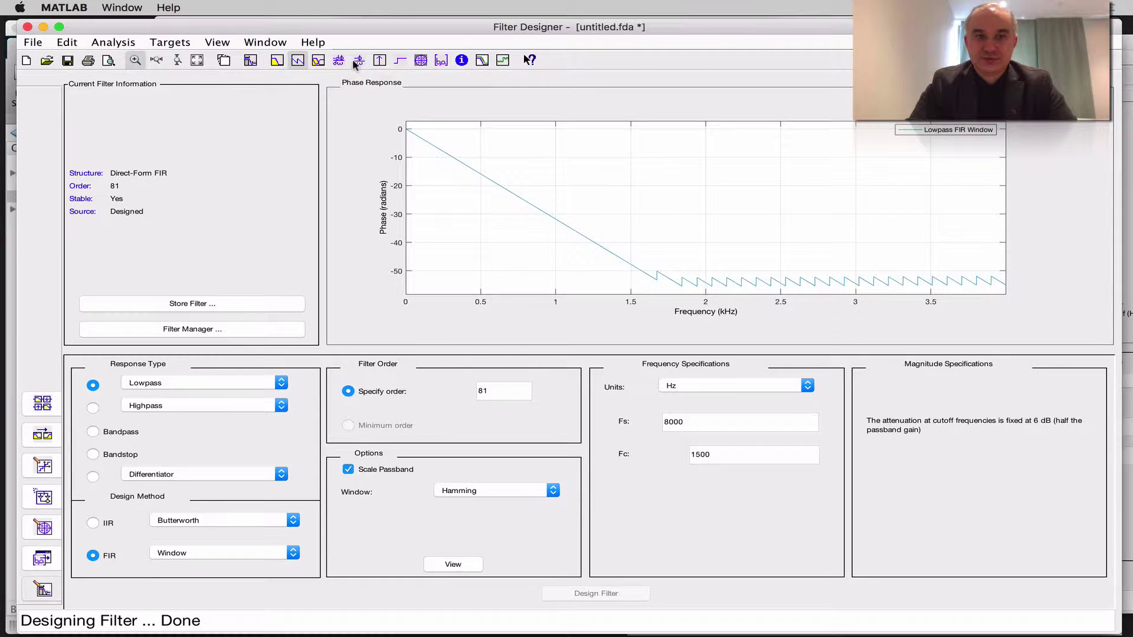
{"action": "left_click", "coordinate": [380, 61]}
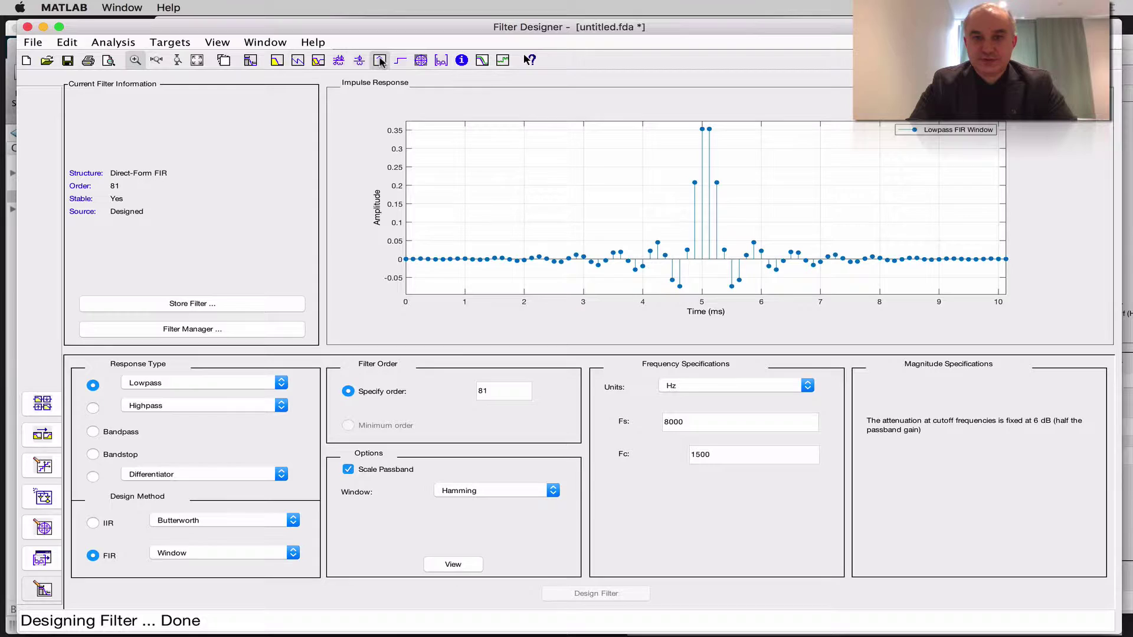
{"action": "left_click", "coordinate": [419, 60]}
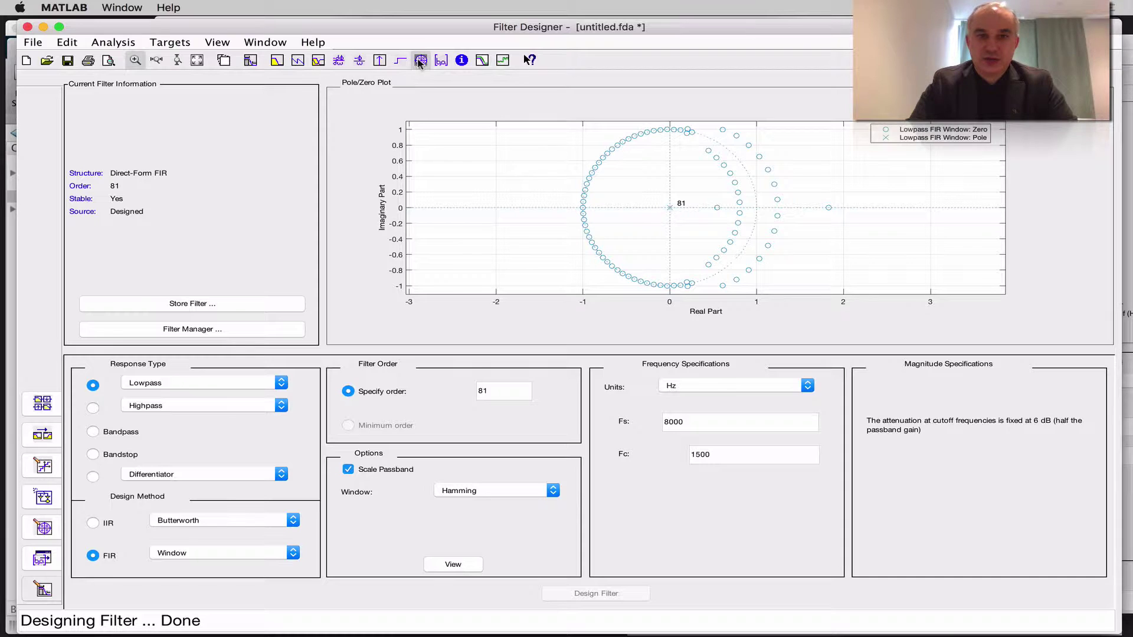
{"action": "left_click", "coordinate": [439, 60]}
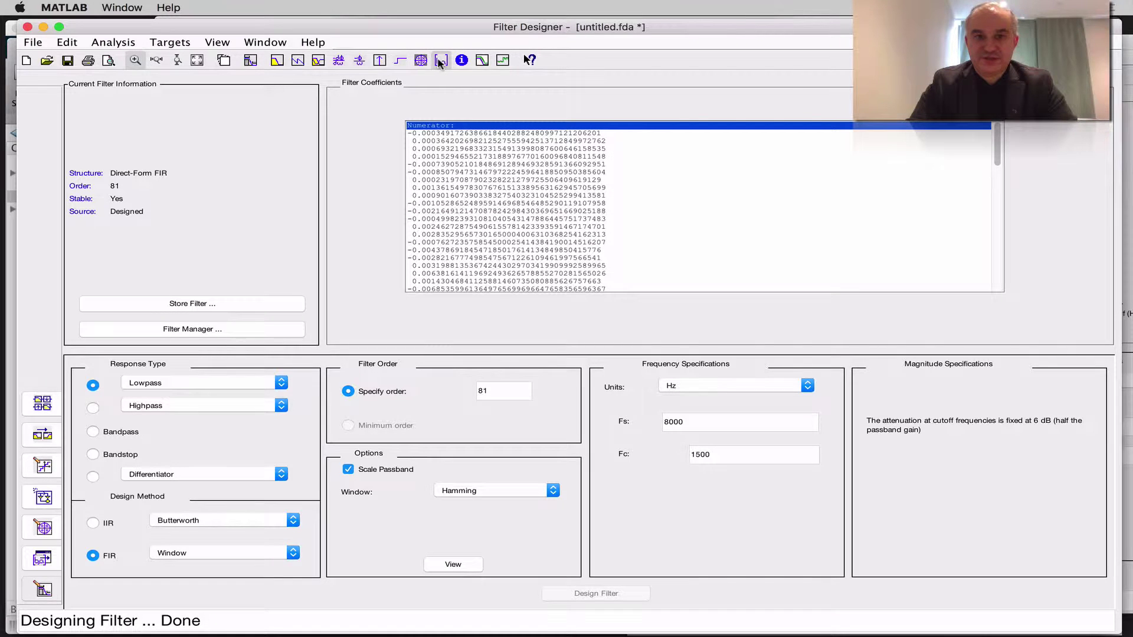
{"action": "left_click", "coordinate": [278, 60]}
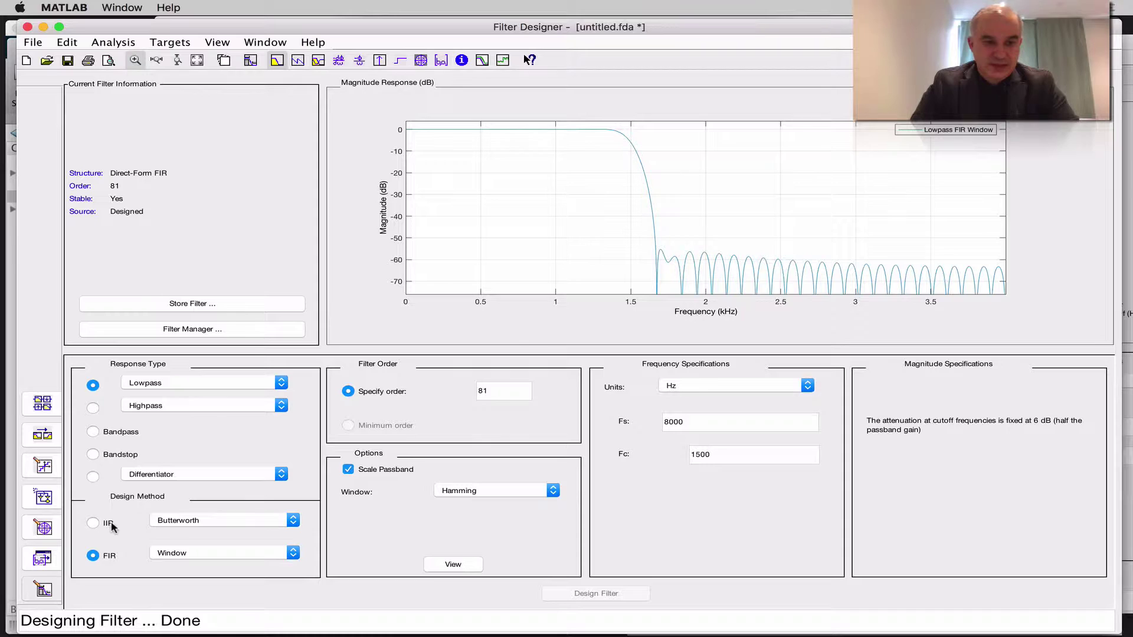
Step: Switch to an IIR Butterworth design, keep order 81, and design the filter
{"action": "left_click", "coordinate": [93, 524]}
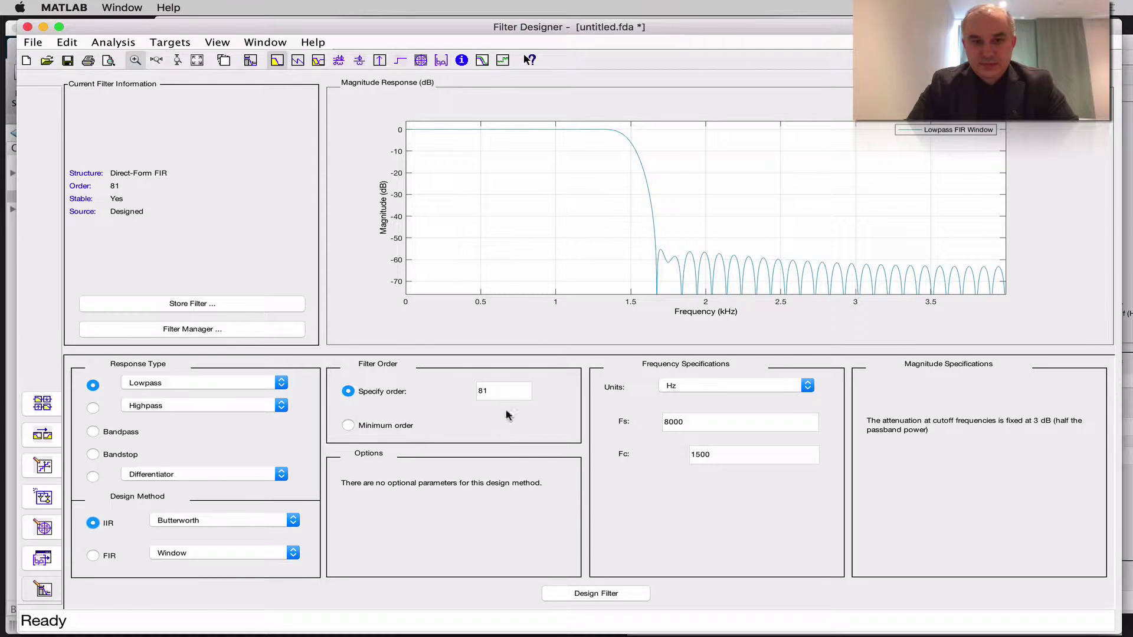
{"action": "left_click", "coordinate": [492, 391]}
{"action": "left_click", "coordinate": [594, 594]}
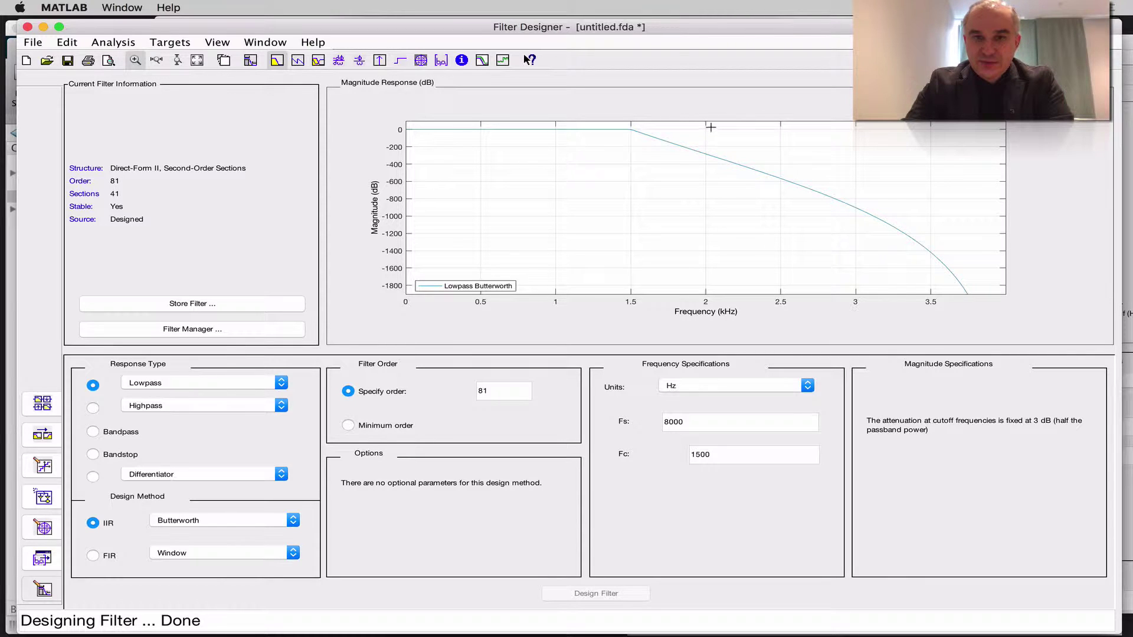
Step: Zoom the Butterworth magnitude plot onto the passband edge and cutoff, out to about 2 kHz
{"action": "left_click_drag", "start_coordinate": [711, 129], "coordinate": [534, 165]}
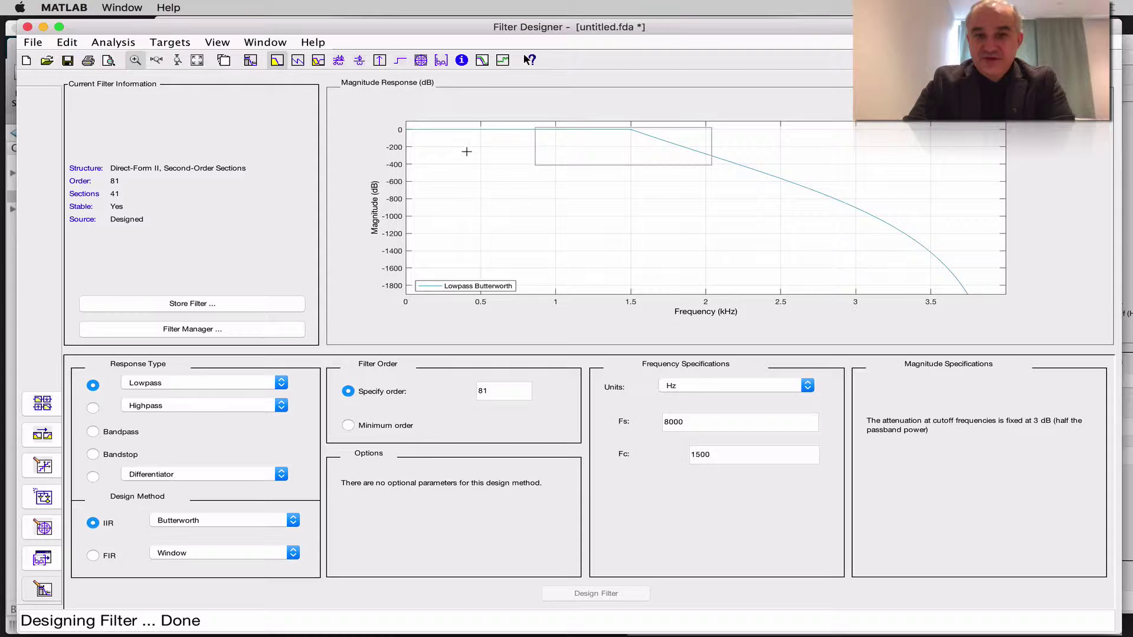
{"action": "mouse_move", "coordinate": [467, 151]}
{"action": "left_mouse_down"}
{"action": "mouse_move", "coordinate": [399, 148]}
{"action": "mouse_move", "coordinate": [401, 156]}
{"action": "left_mouse_up"}
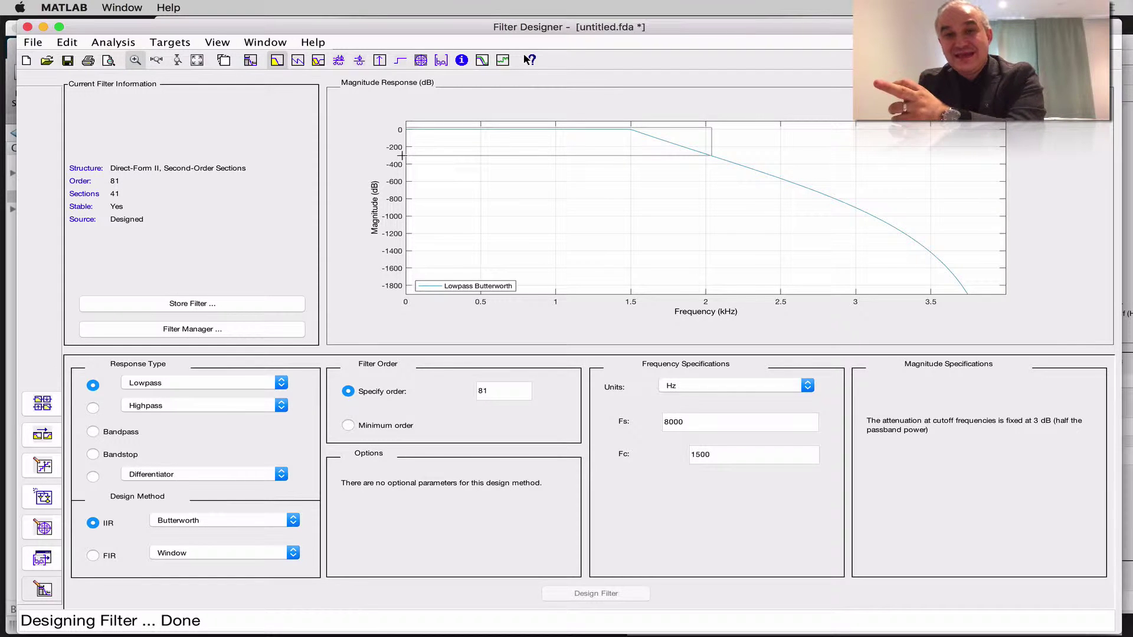
{"action": "left_click_drag", "start_coordinate": [403, 157], "coordinate": [407, 149]}
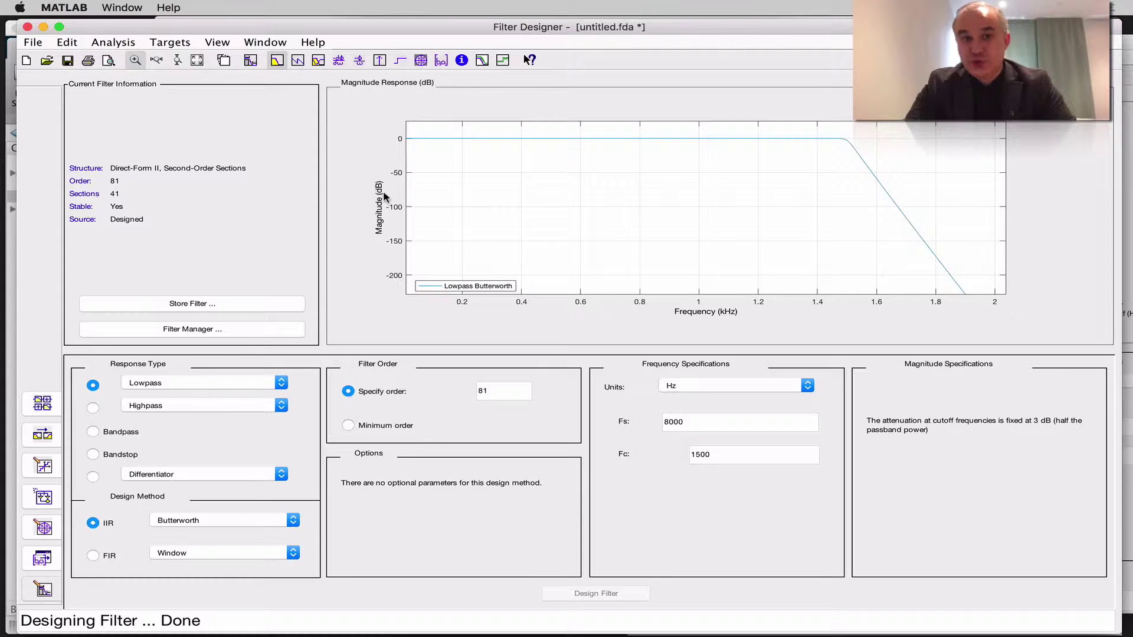
Step: Redesign the Butterworth lowpass at order 12 and zoom onto its passband up to 2 kHz
{"action": "left_click", "coordinate": [509, 390]}
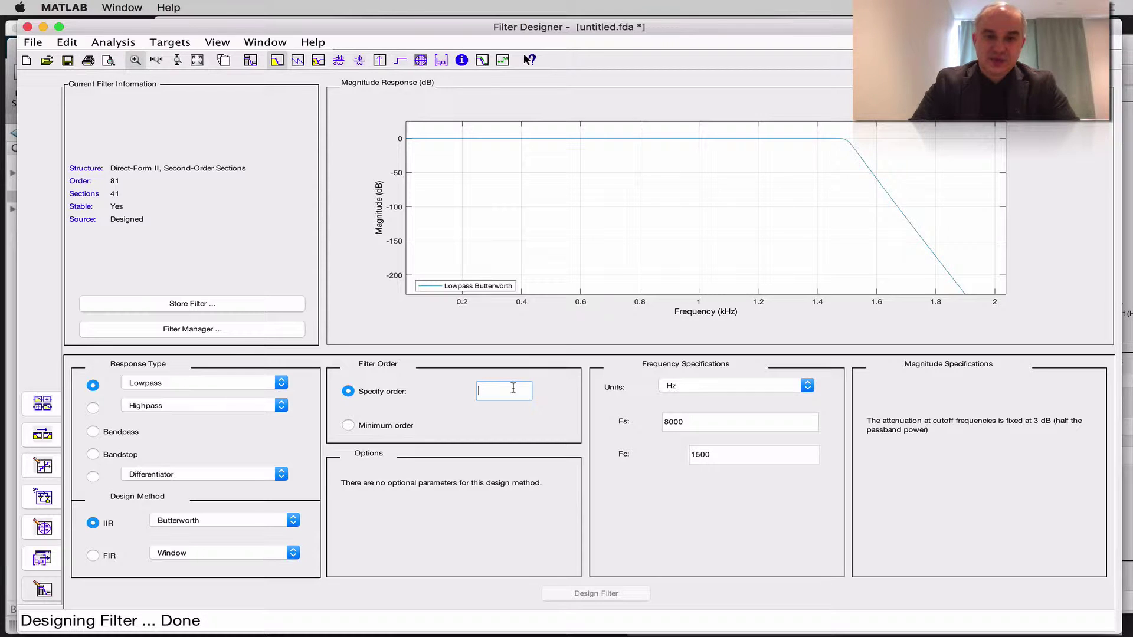
{"action": "type", "text": "12"}
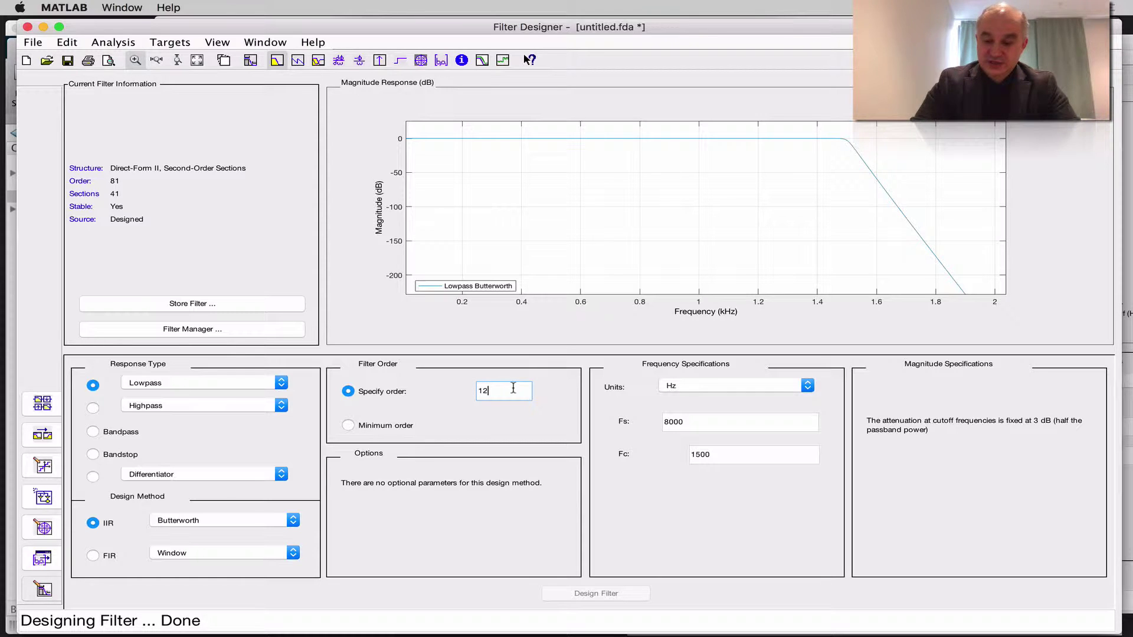
{"action": "key", "text": "Return"}
{"action": "left_click", "coordinate": [604, 595]}
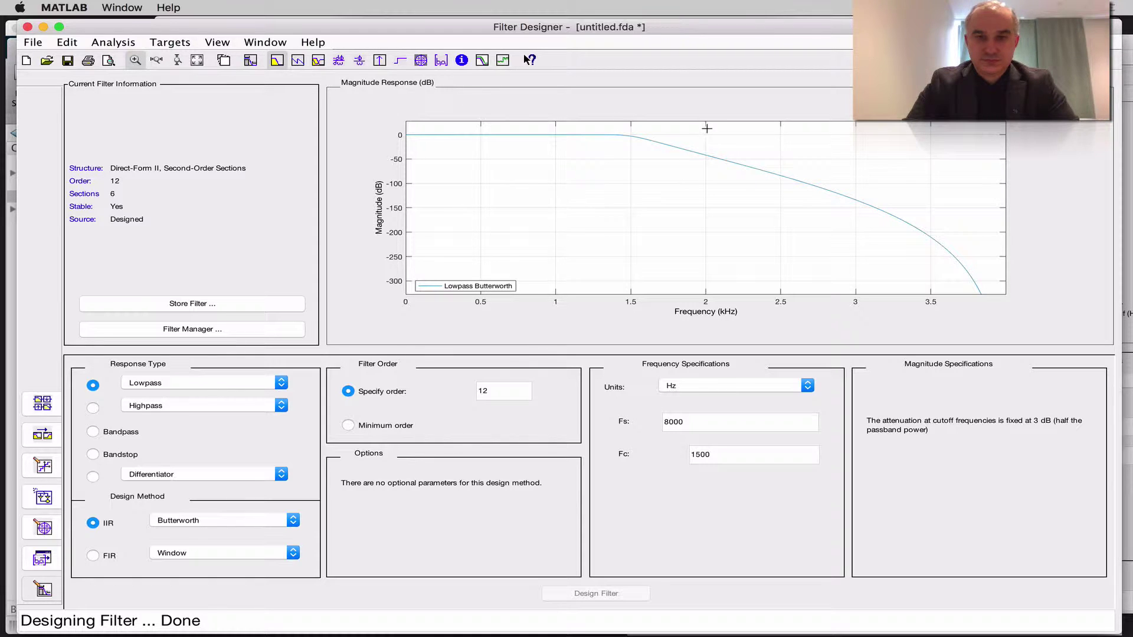
{"action": "left_click_drag", "start_coordinate": [708, 129], "coordinate": [485, 161]}
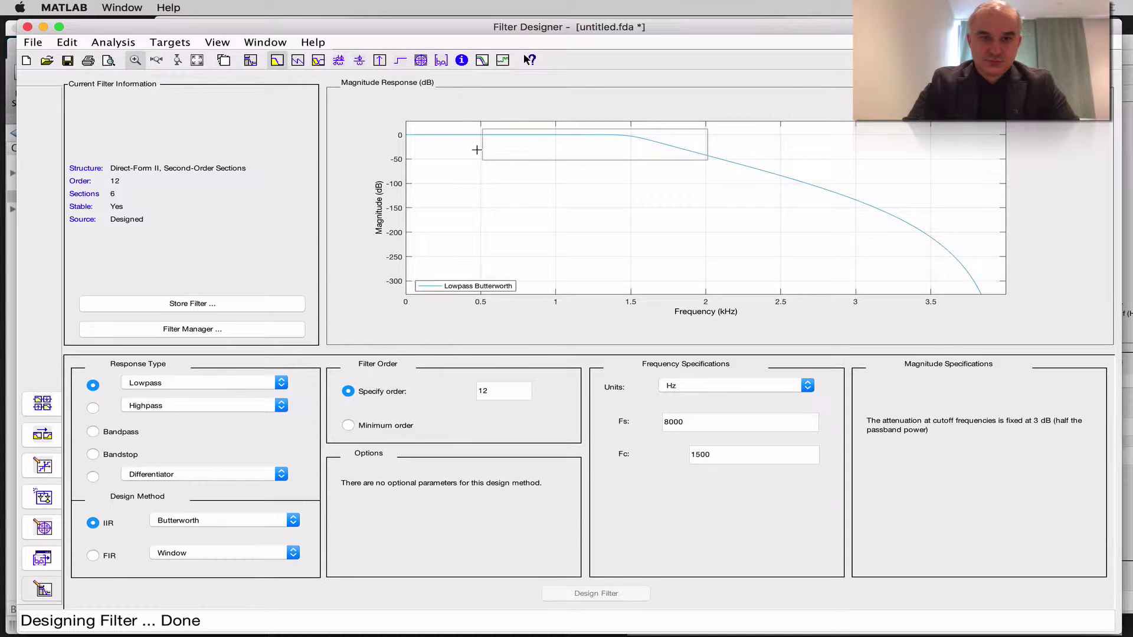
{"action": "left_click_drag", "start_coordinate": [485, 161], "coordinate": [405, 164]}
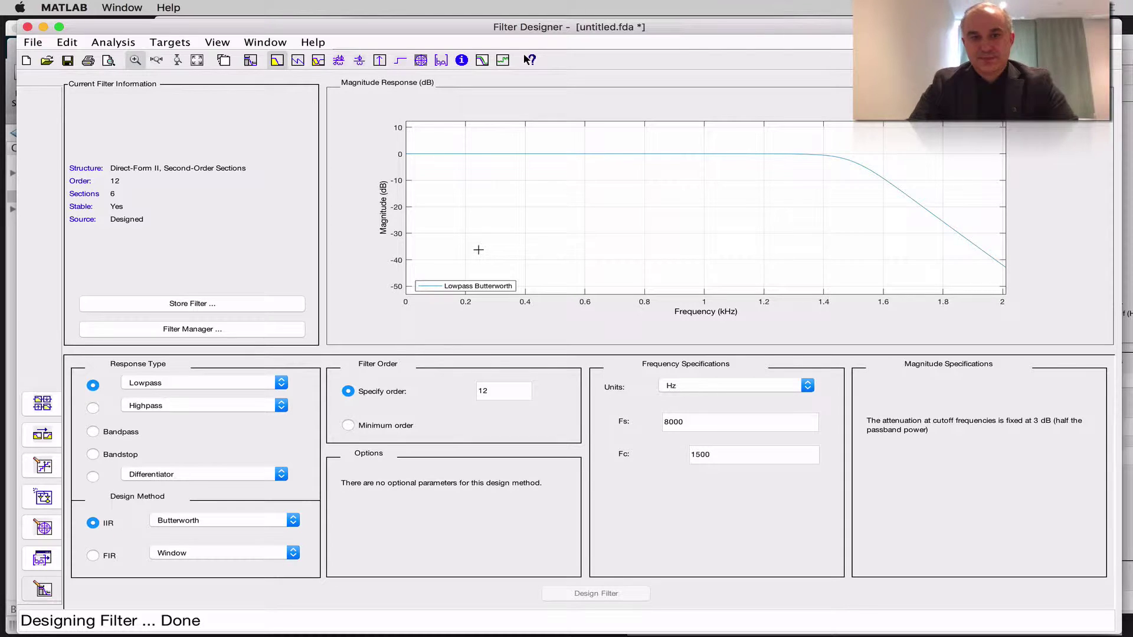
Step: View the order-12 Butterworth impulse response, second-order section coefficients and pole/zero plot
{"action": "left_click", "coordinate": [380, 60]}
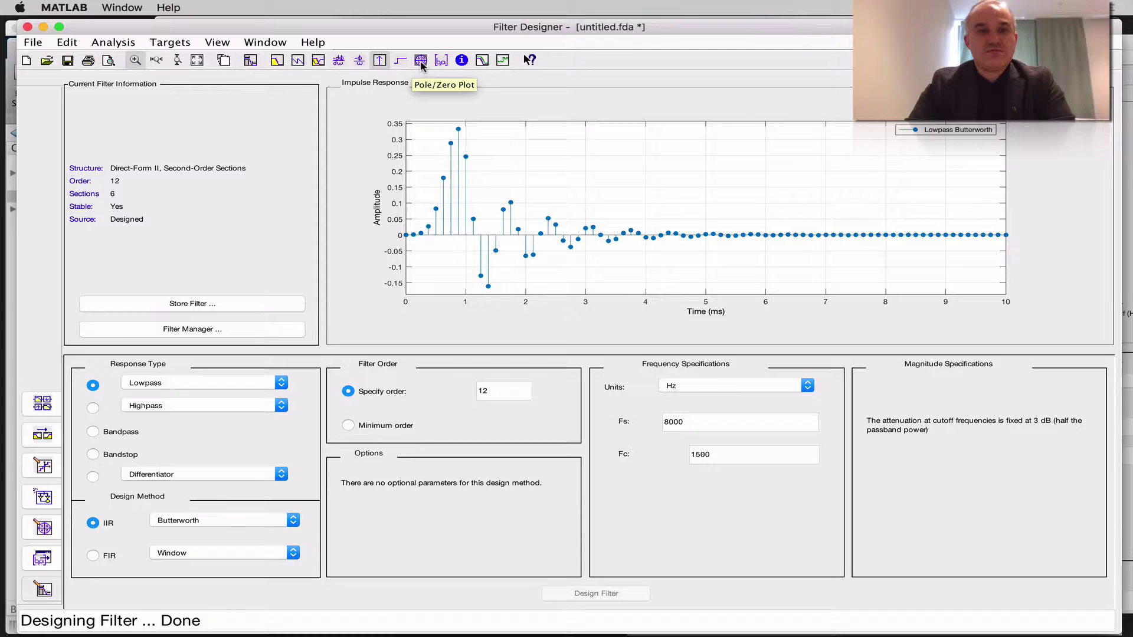
{"action": "left_click", "coordinate": [439, 61]}
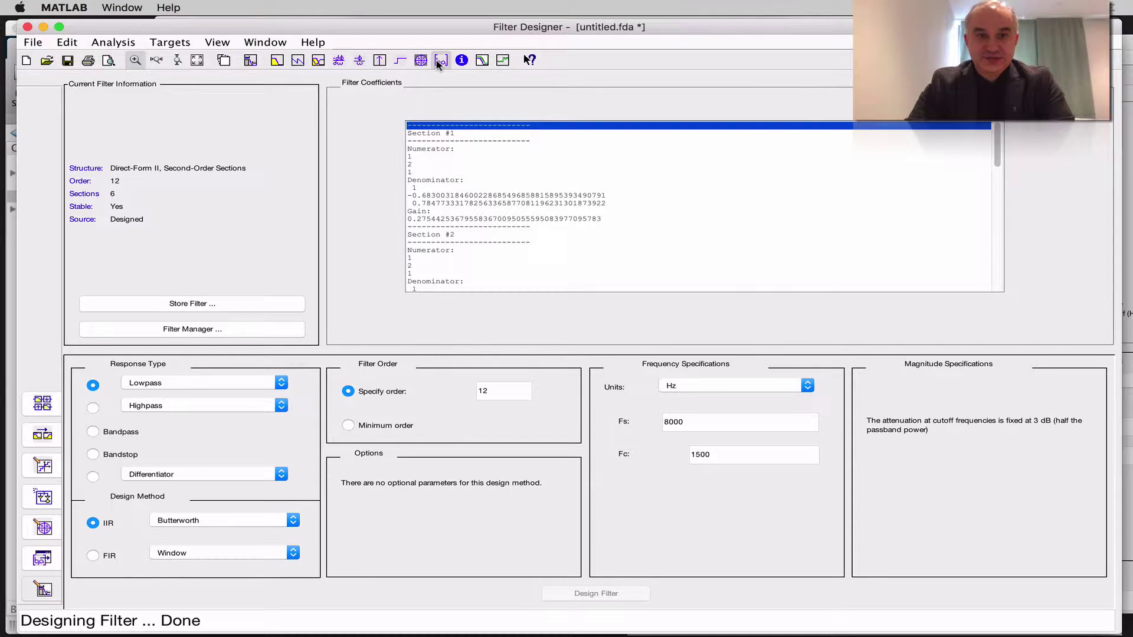
{"action": "left_click", "coordinate": [421, 61]}
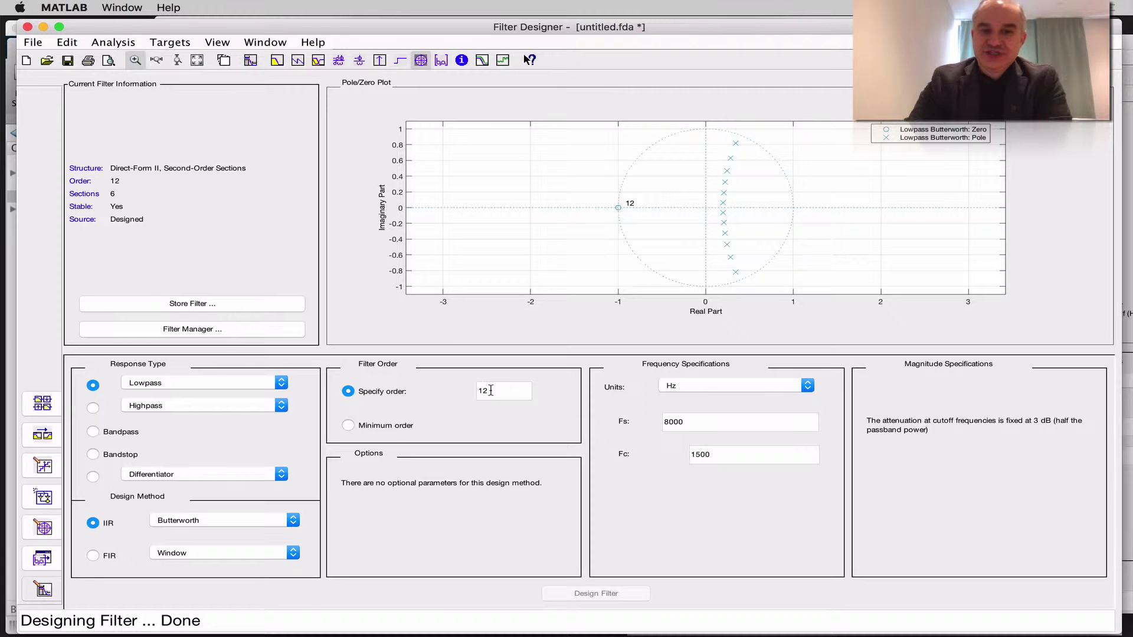
{"action": "left_click", "coordinate": [287, 526]}
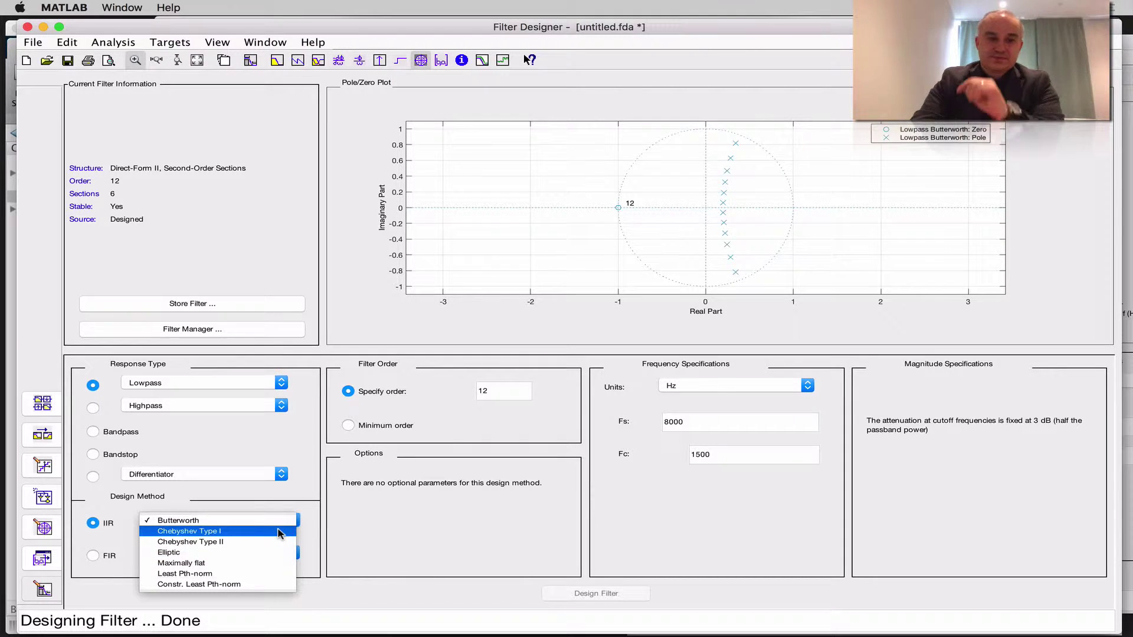
Step: Return to the magnitude response and design an order-12 Chebyshev Type I lowpass
{"action": "left_click", "coordinate": [274, 521]}
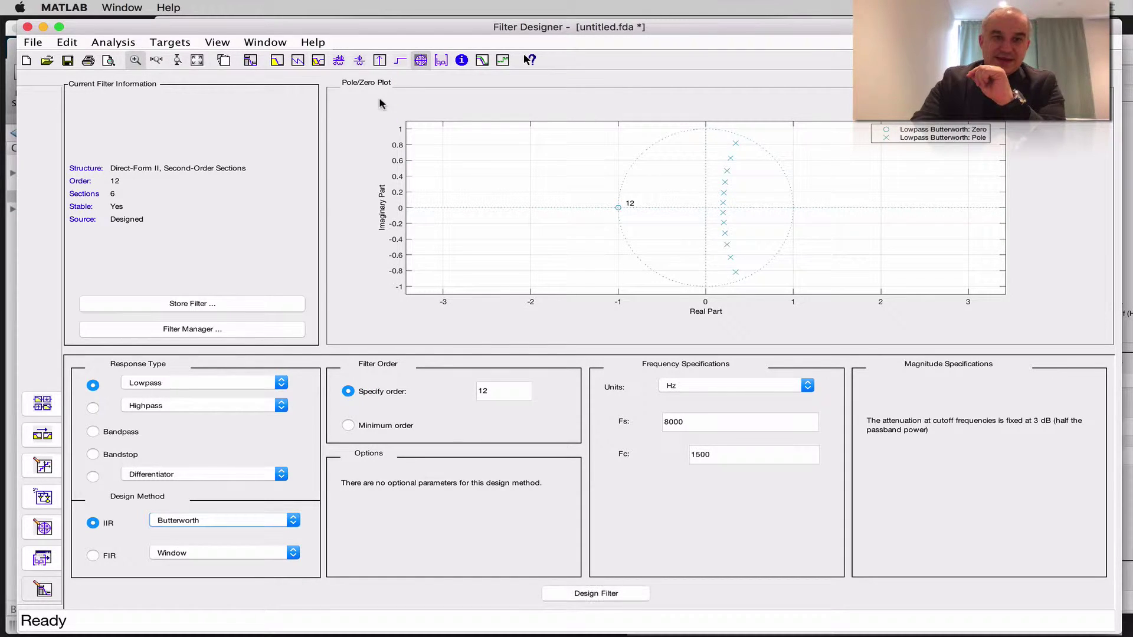
{"action": "left_click", "coordinate": [277, 61]}
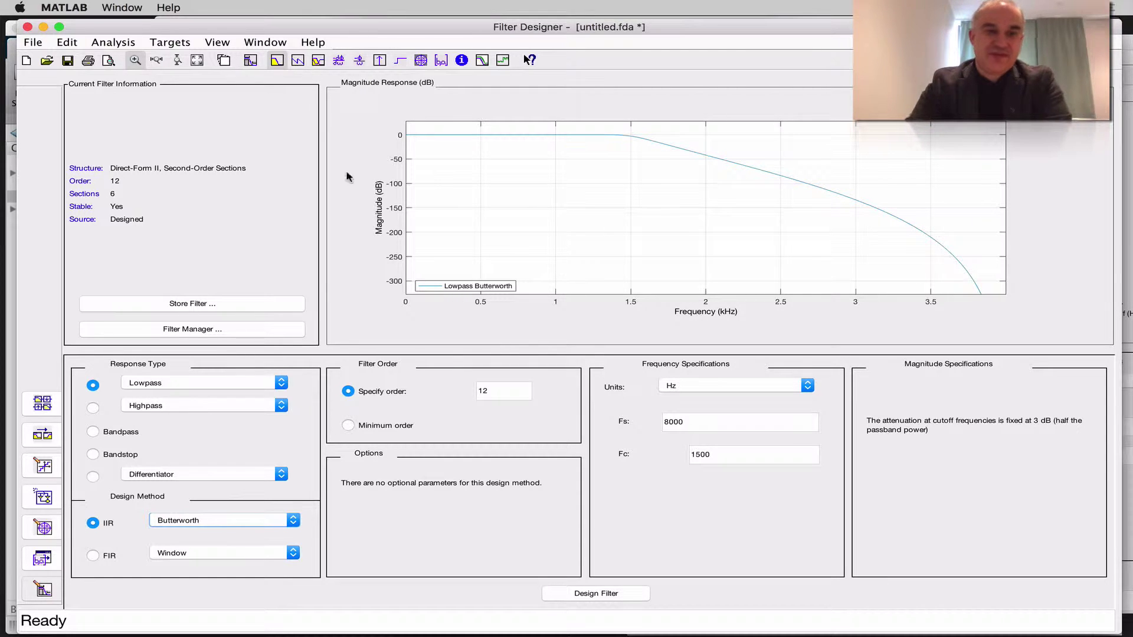
{"action": "left_click", "coordinate": [293, 523]}
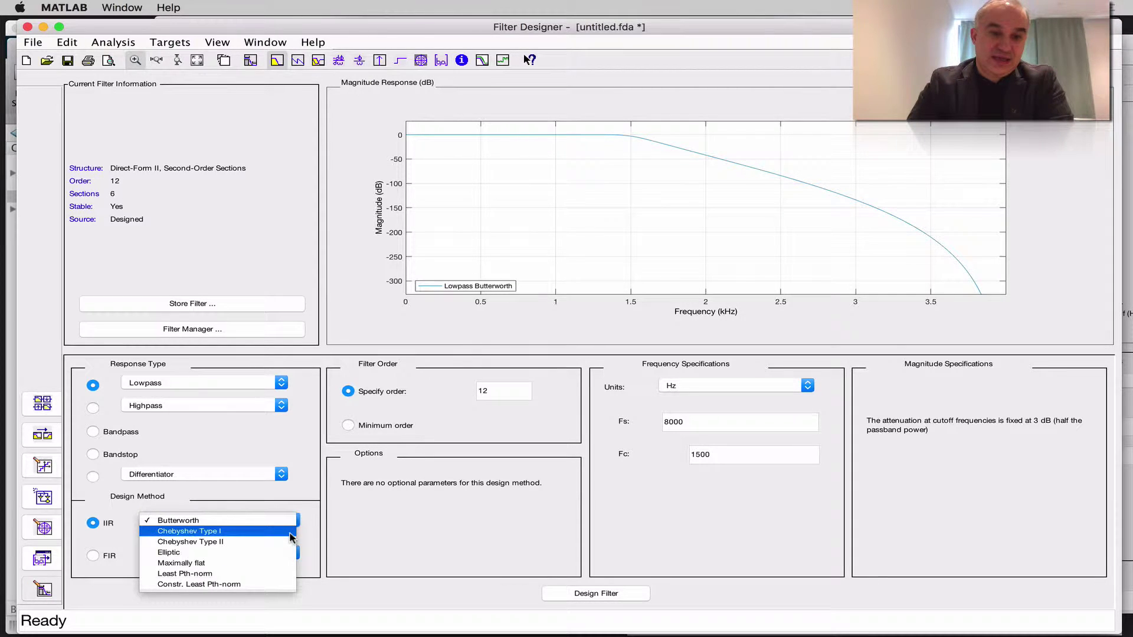
{"action": "left_click", "coordinate": [289, 531]}
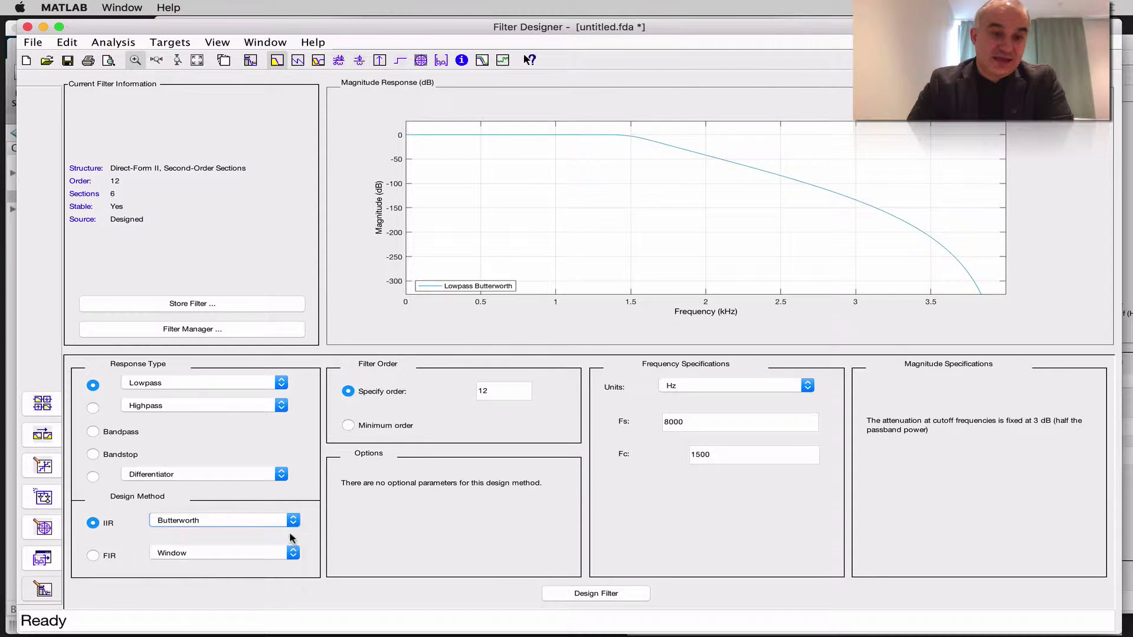
{"action": "left_click", "coordinate": [587, 595]}
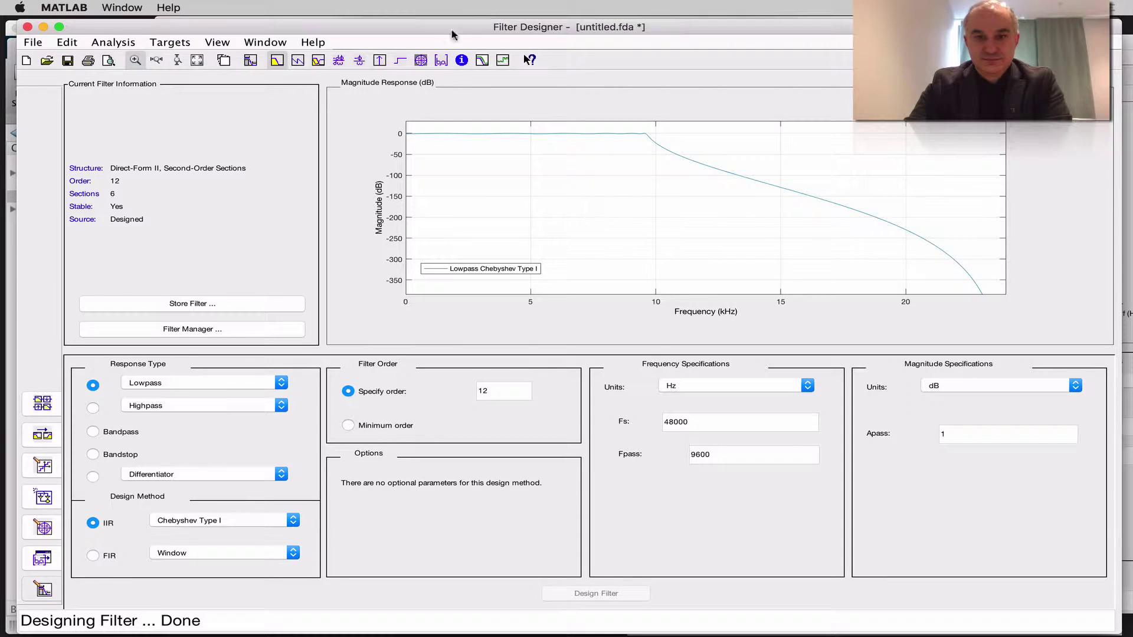
Step: Set Fs to 8000 Hz and Fpass to 1500 Hz, redesign, and zoom the magnitude curve
{"action": "double_click", "coordinate": [708, 426]}
{"action": "type", "text": "800"}
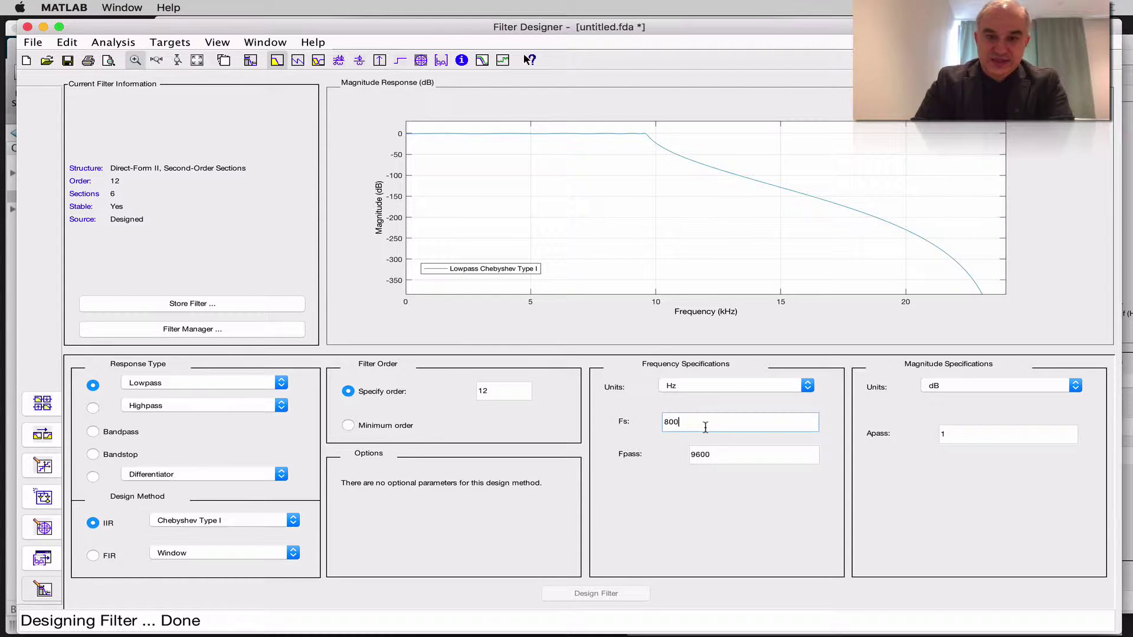
{"action": "type", "text": "0"}
{"action": "left_click", "coordinate": [724, 456]}
{"action": "double_click", "coordinate": [723, 456]}
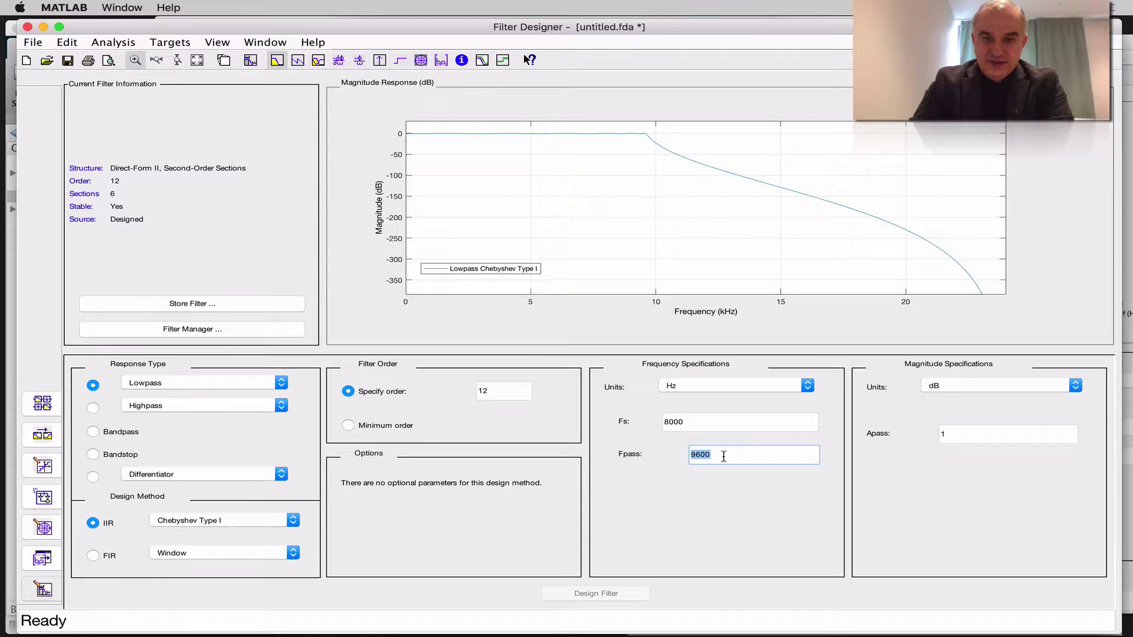
{"action": "type", "text": "1500"}
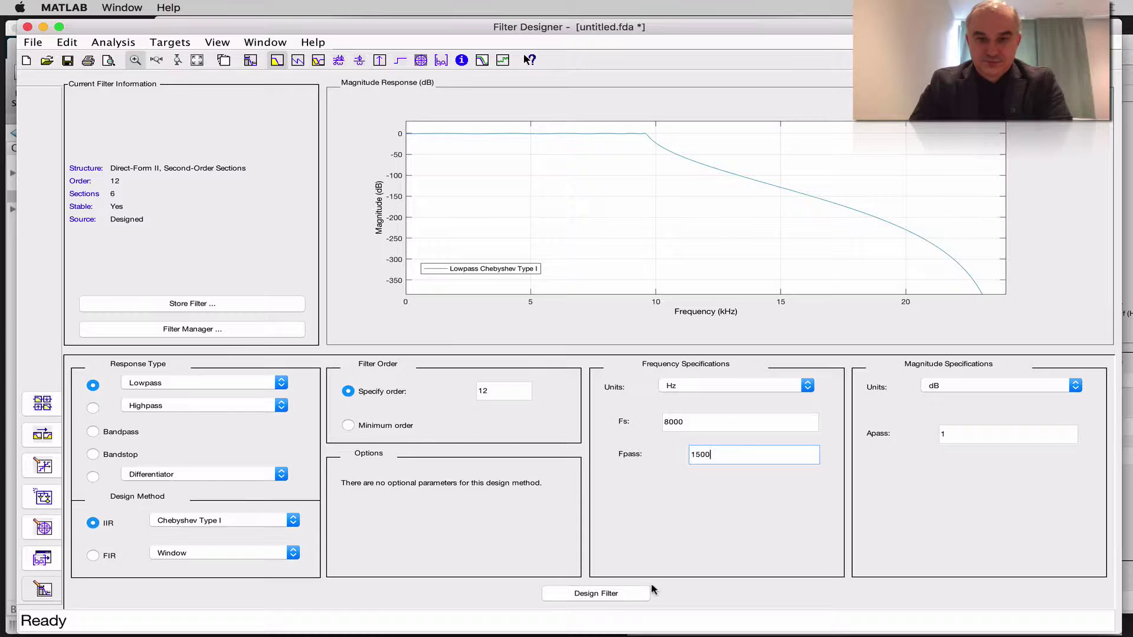
{"action": "left_click", "coordinate": [619, 596]}
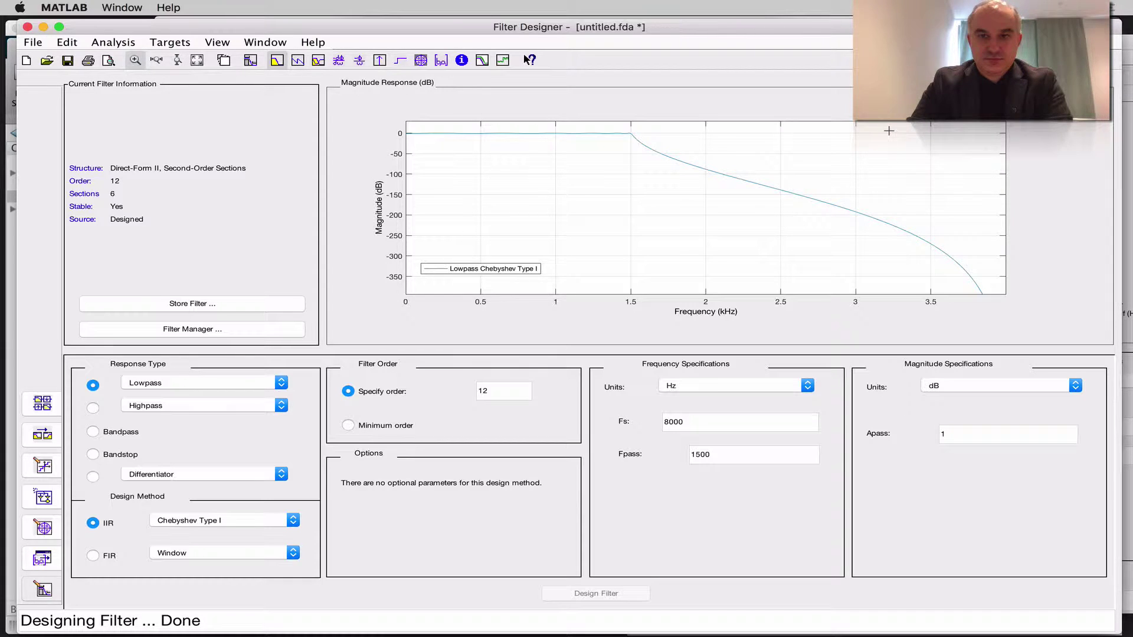
{"action": "left_click_drag", "start_coordinate": [890, 131], "coordinate": [403, 181]}
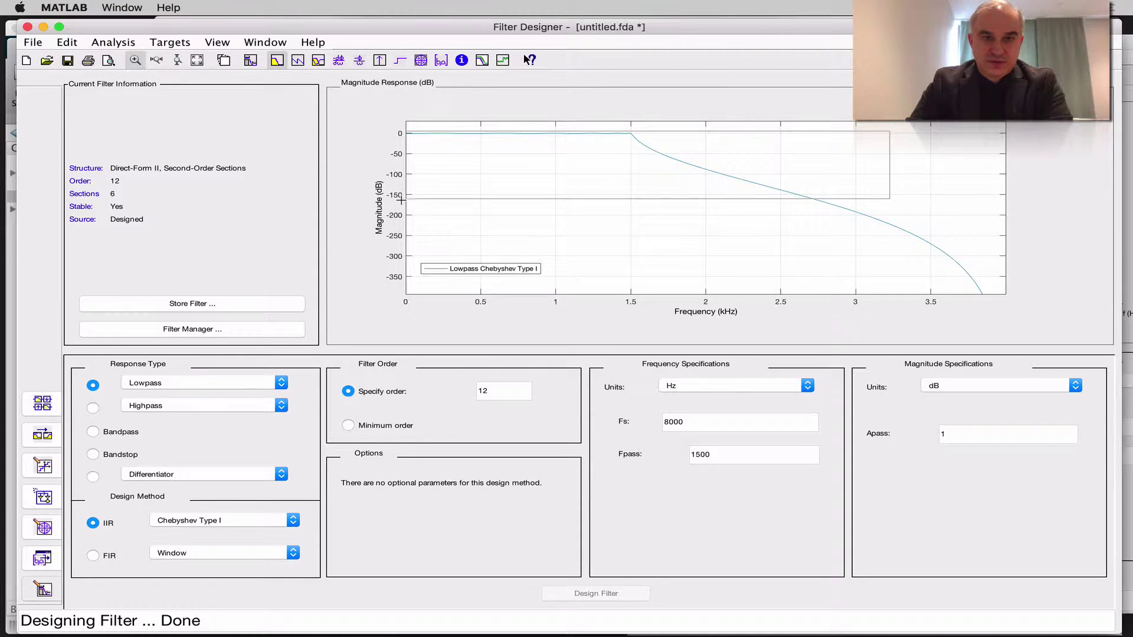
{"action": "left_click_drag", "start_coordinate": [403, 181], "coordinate": [404, 200]}
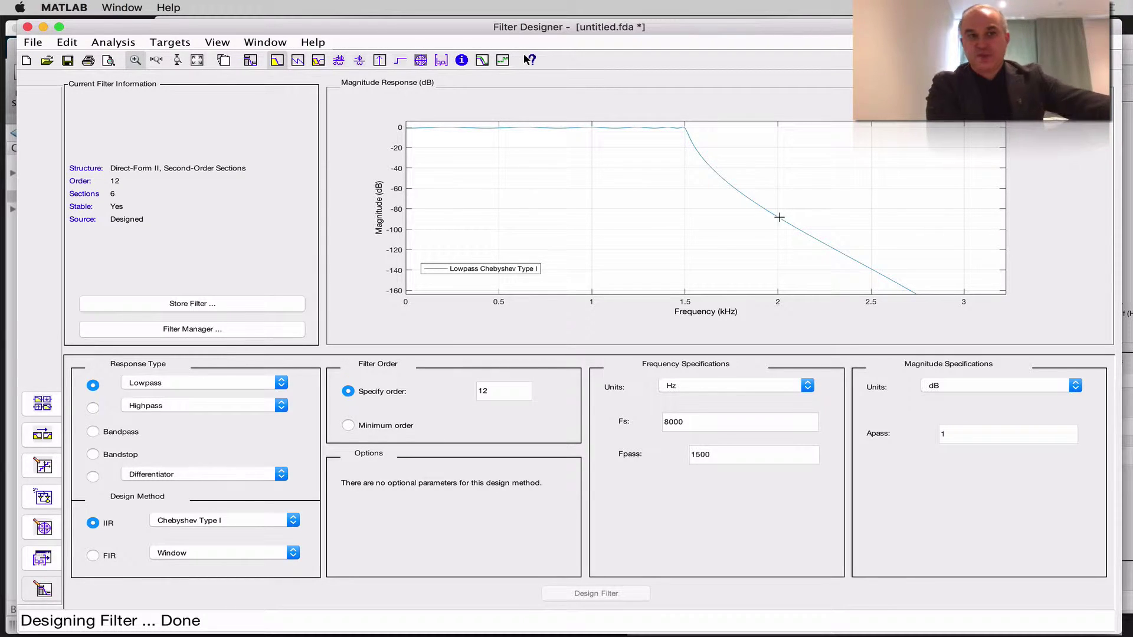
{"action": "left_click", "coordinate": [297, 61]}
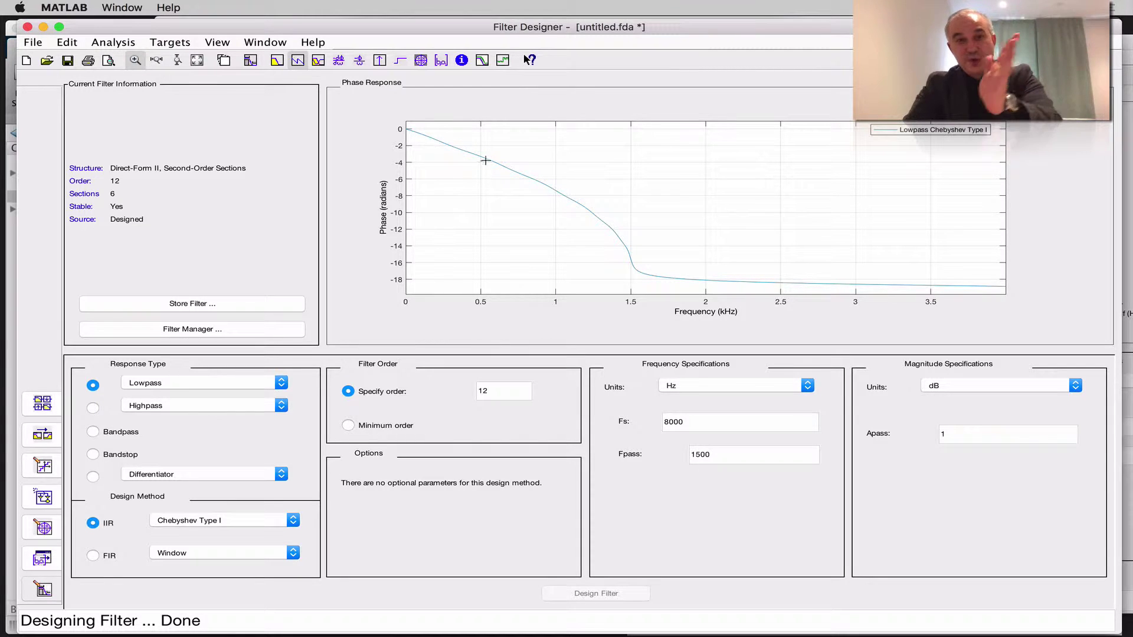
{"action": "left_click", "coordinate": [318, 60]}
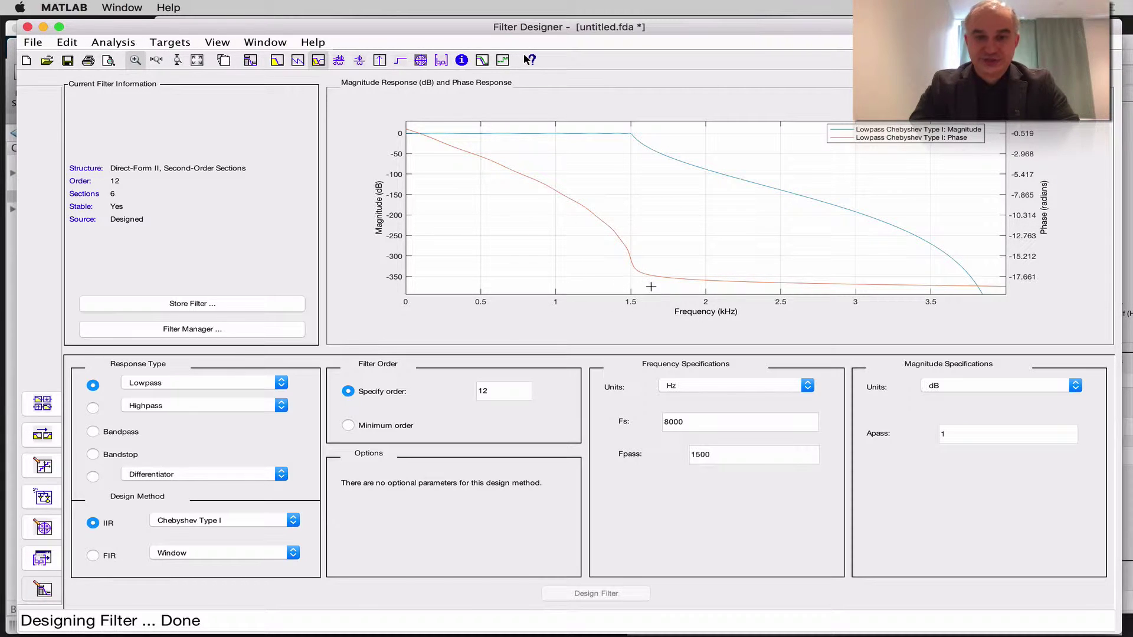
{"action": "left_click", "coordinate": [421, 62]}
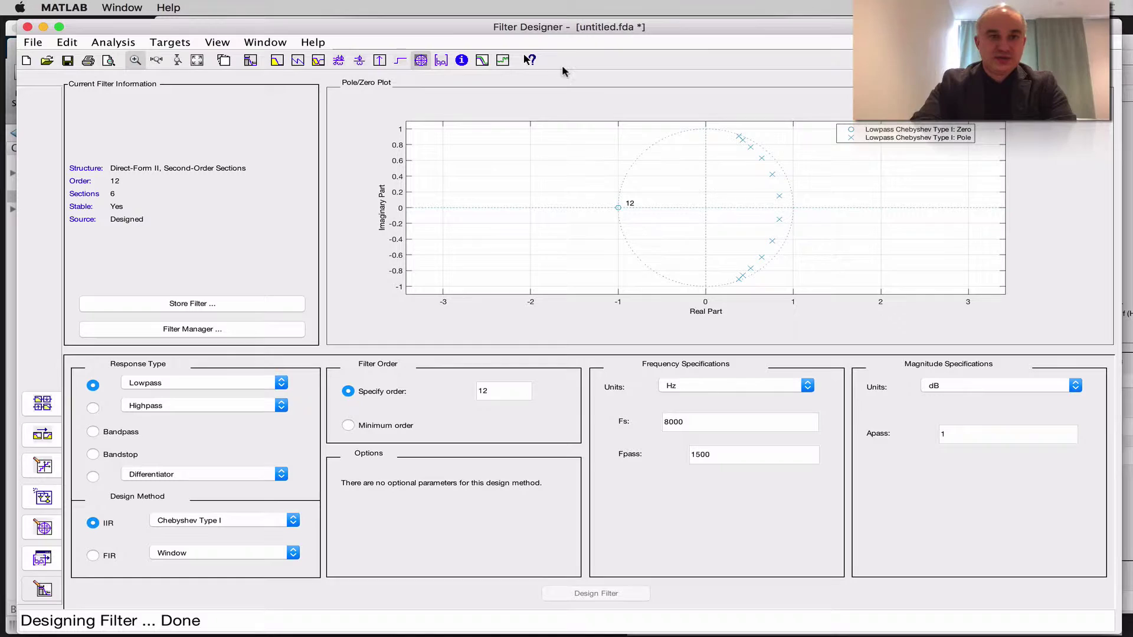
{"action": "left_click", "coordinate": [277, 60]}
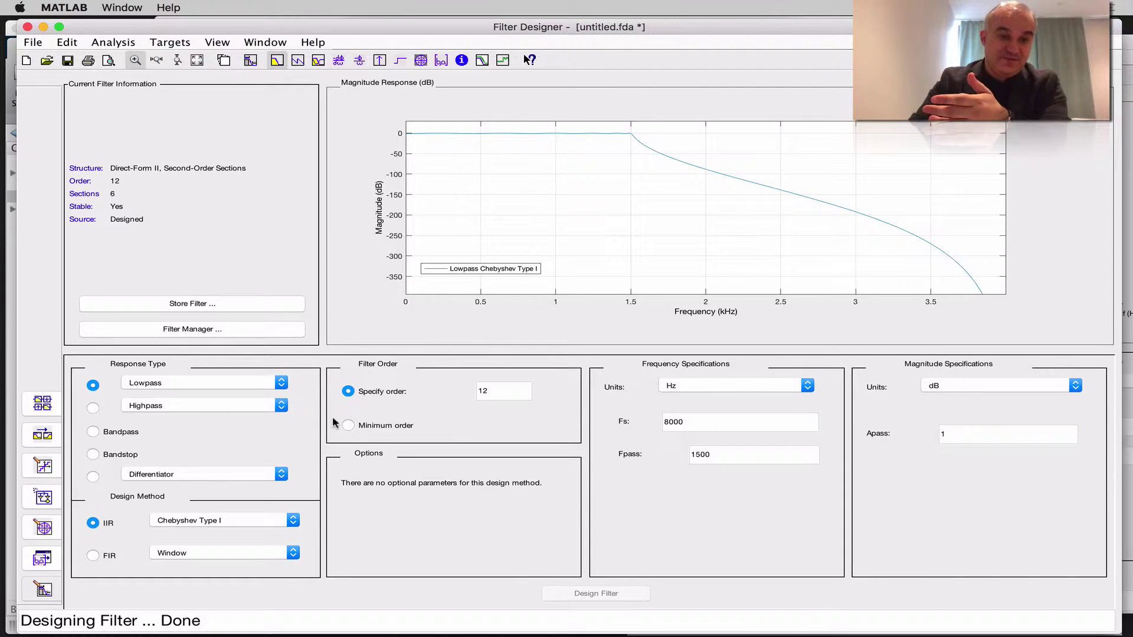
Step: Design the filter as a Chebyshev Type II lowpass
{"action": "left_click", "coordinate": [291, 524]}
{"action": "left_click", "coordinate": [287, 532]}
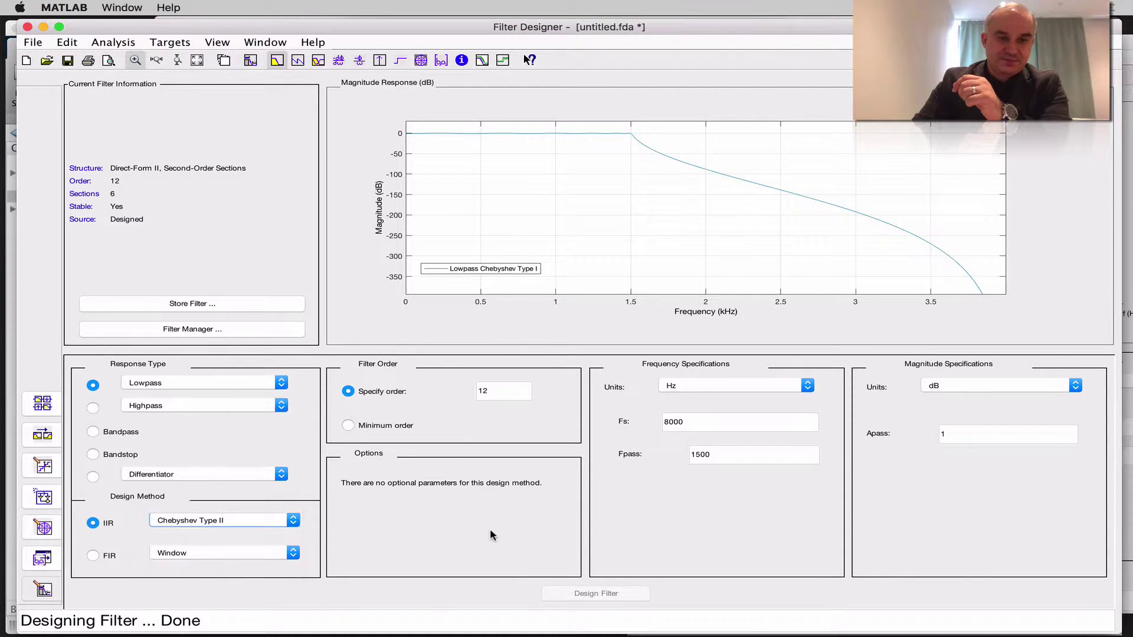
{"action": "left_click", "coordinate": [608, 593]}
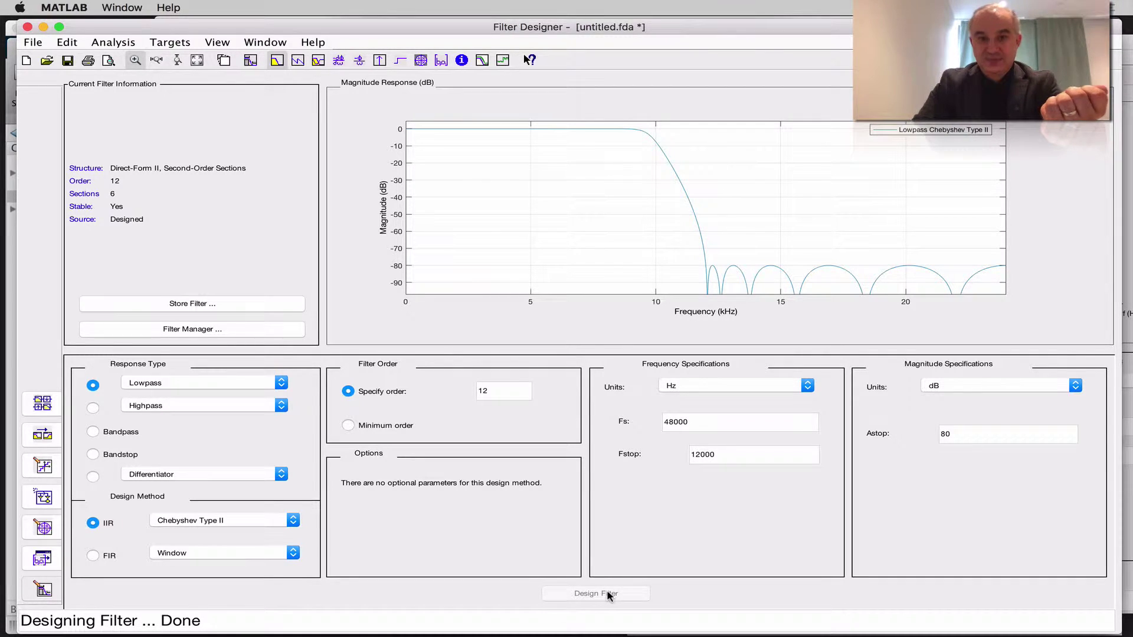
Step: Set Fs 8000 Hz and Fstop 1500 Hz, redesign, then redesign with Fstop 2000 Hz
{"action": "left_click", "coordinate": [706, 421]}
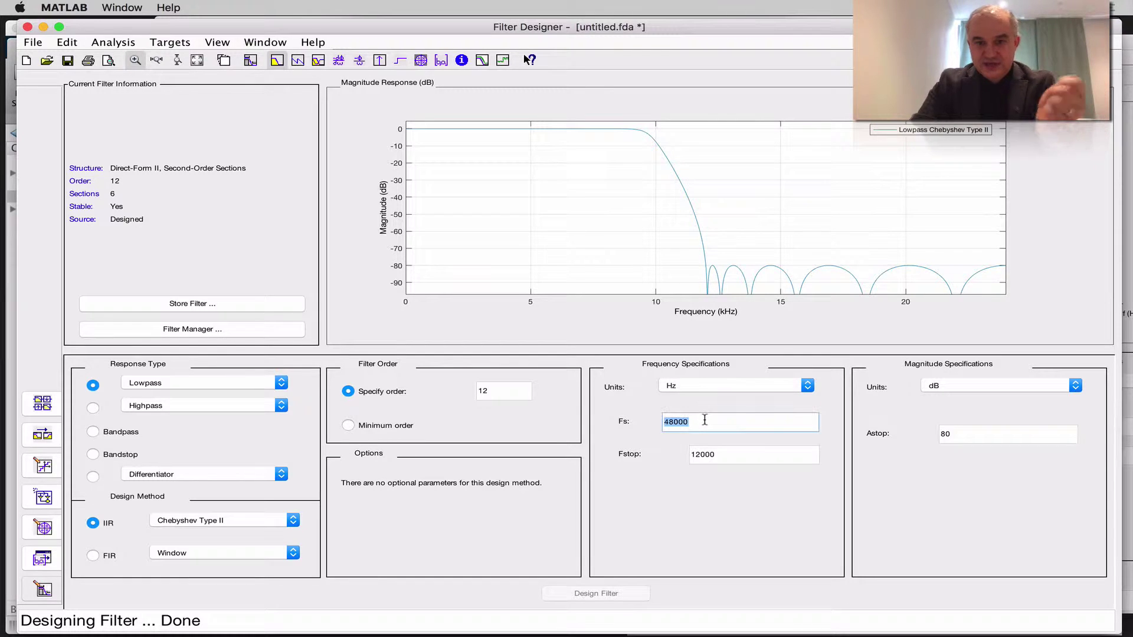
{"action": "left_click_drag", "start_coordinate": [706, 420], "coordinate": [617, 422]}
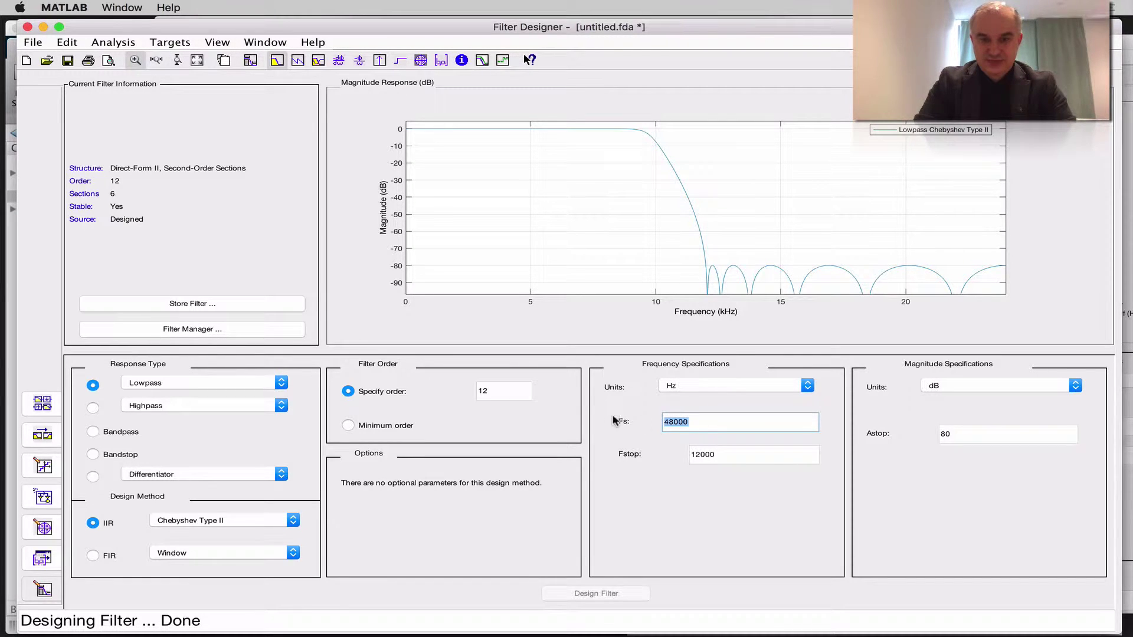
{"action": "type", "text": "8000"}
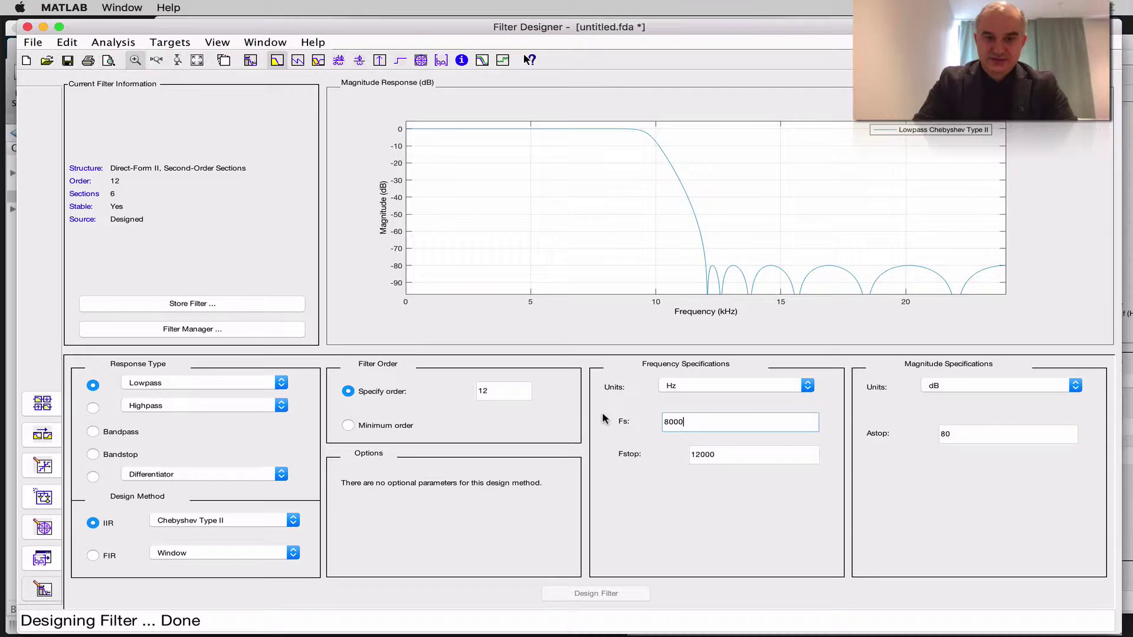
{"action": "left_click_drag", "start_coordinate": [721, 454], "coordinate": [651, 454]}
{"action": "type", "text": "1"}
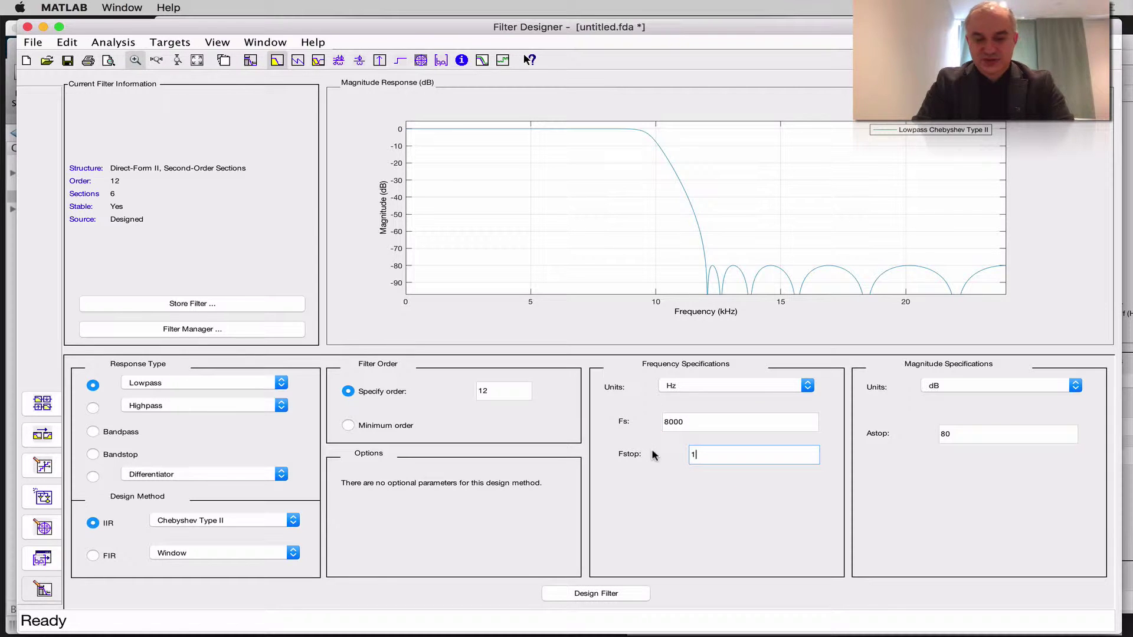
{"action": "type", "text": "500"}
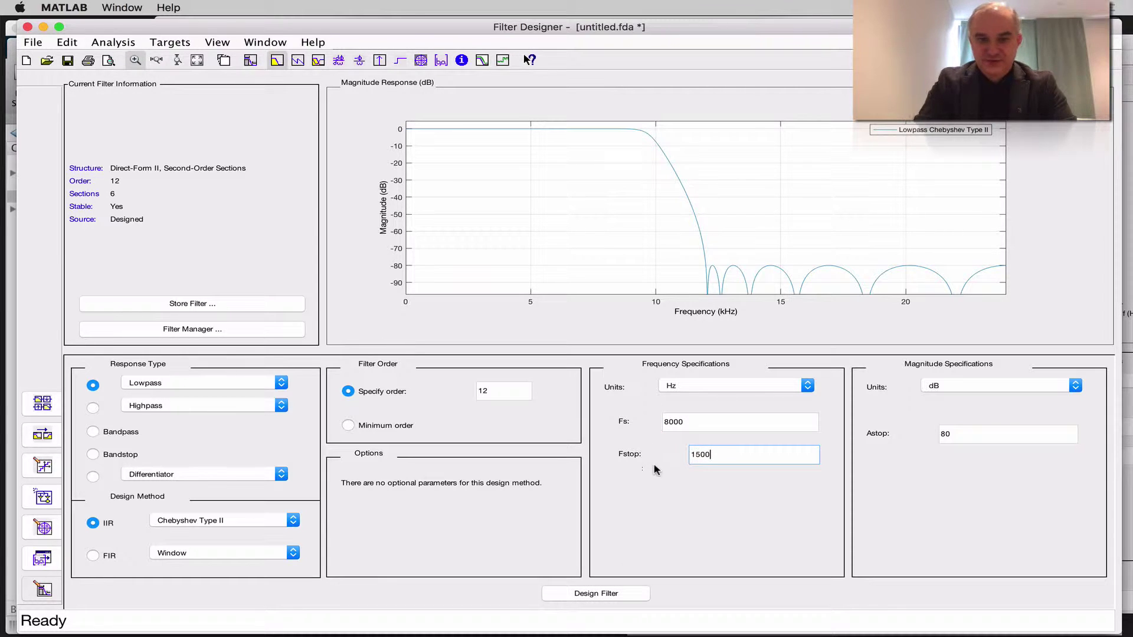
{"action": "left_click", "coordinate": [617, 599]}
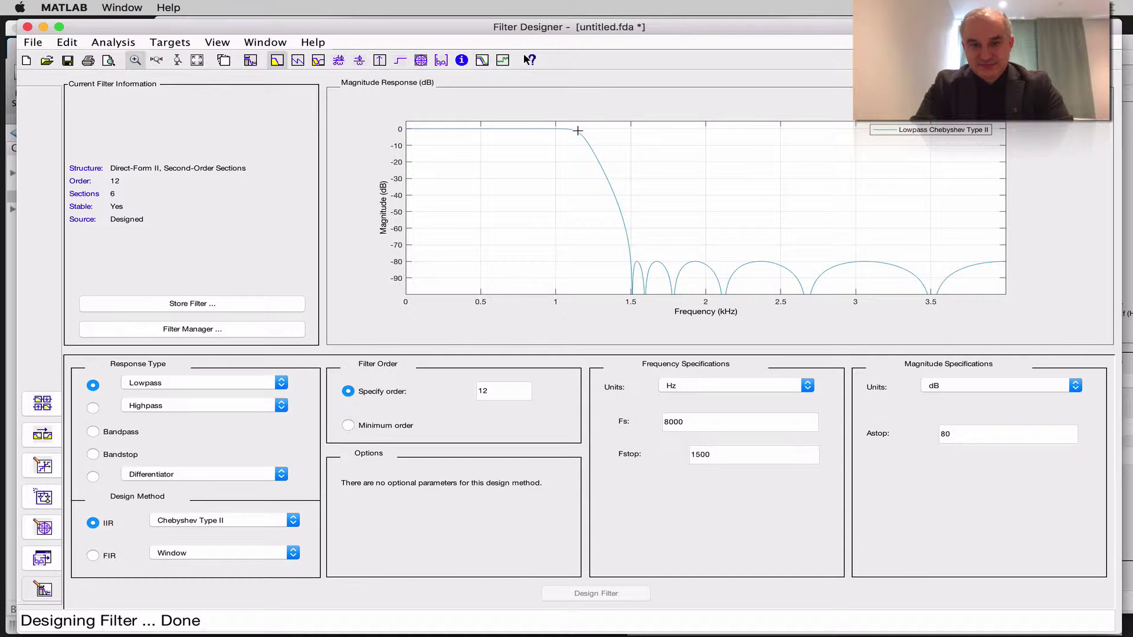
{"action": "left_click_drag", "start_coordinate": [722, 455], "coordinate": [642, 457]}
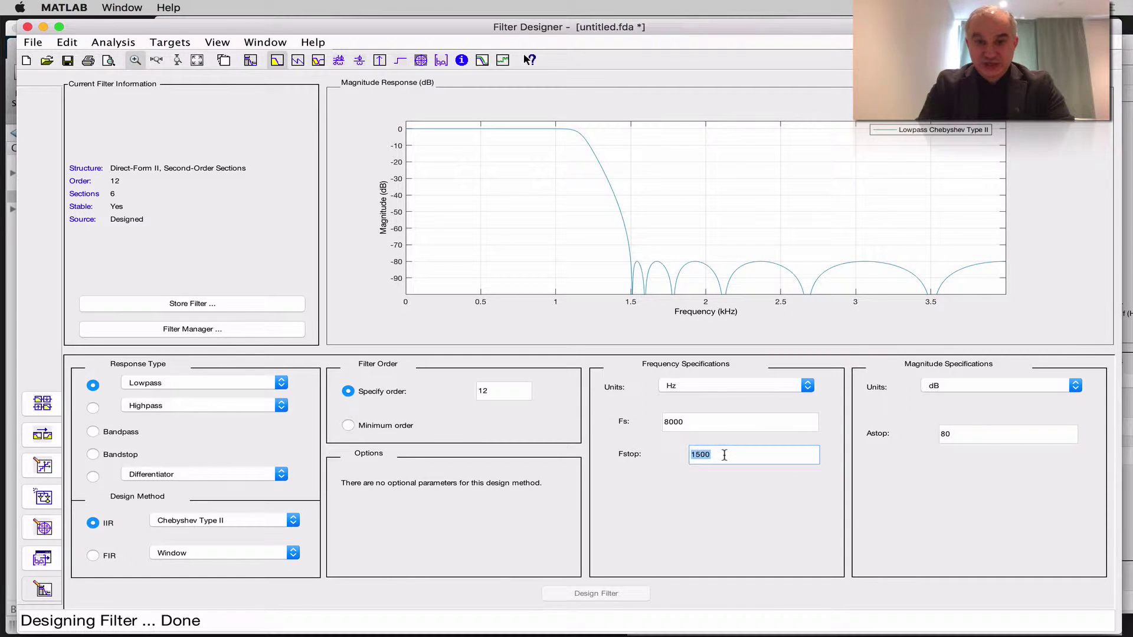
{"action": "type", "text": "2000"}
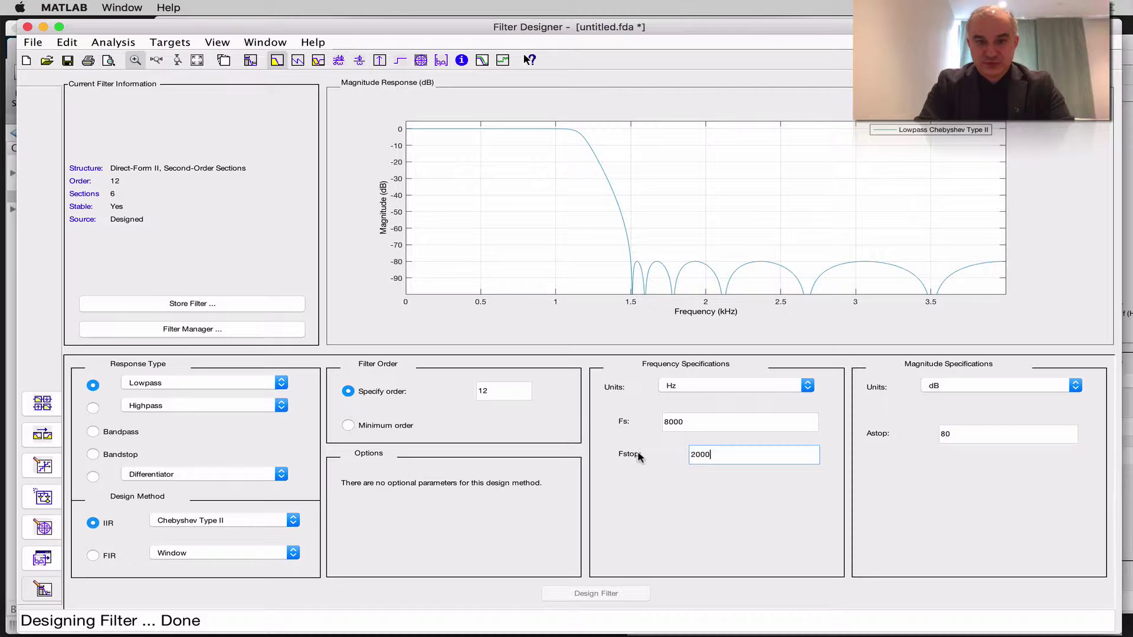
{"action": "left_click", "coordinate": [615, 597]}
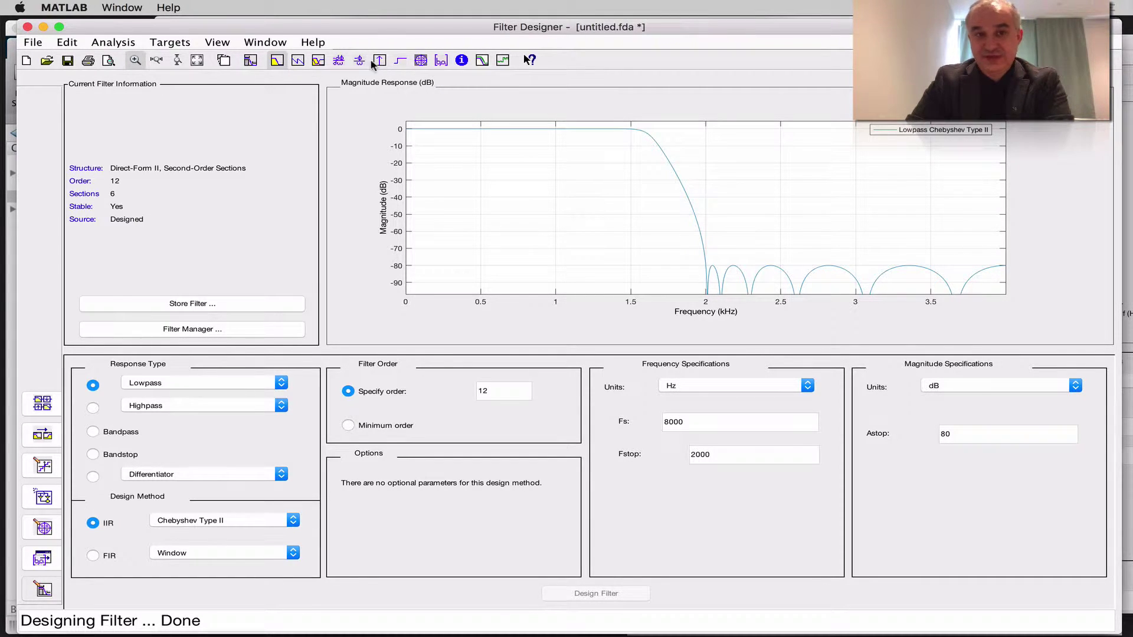
Step: View the Chebyshev Type II phase, magnitude-and-phase, impulse response and pole/zero plots
{"action": "left_click", "coordinate": [298, 60]}
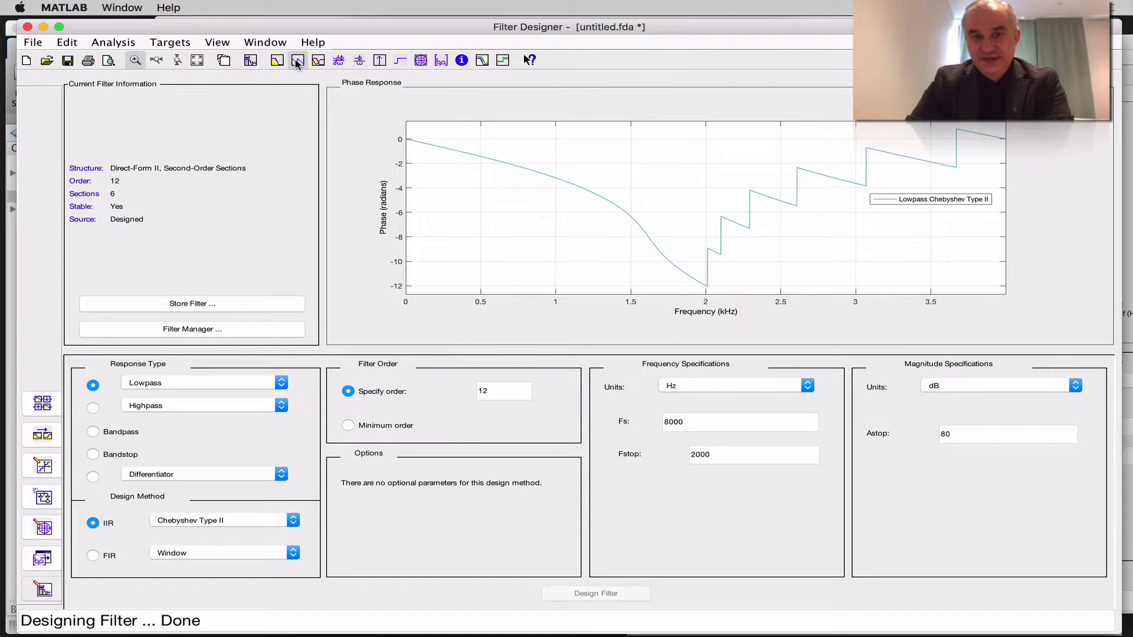
{"action": "left_click", "coordinate": [315, 60]}
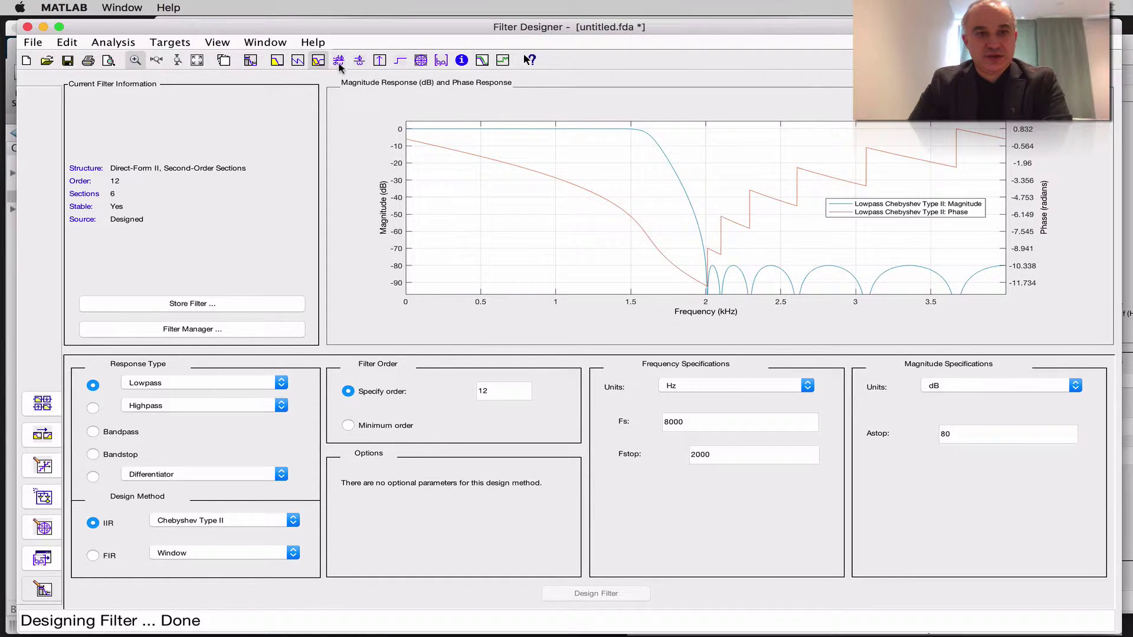
{"action": "left_click", "coordinate": [379, 64]}
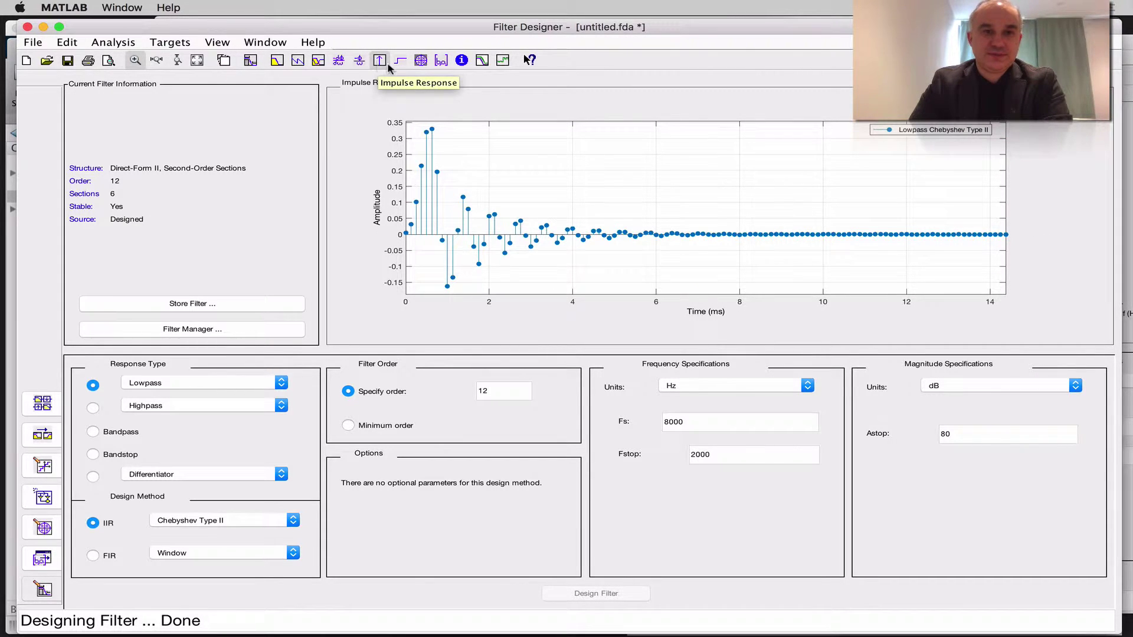
{"action": "left_click", "coordinate": [421, 61]}
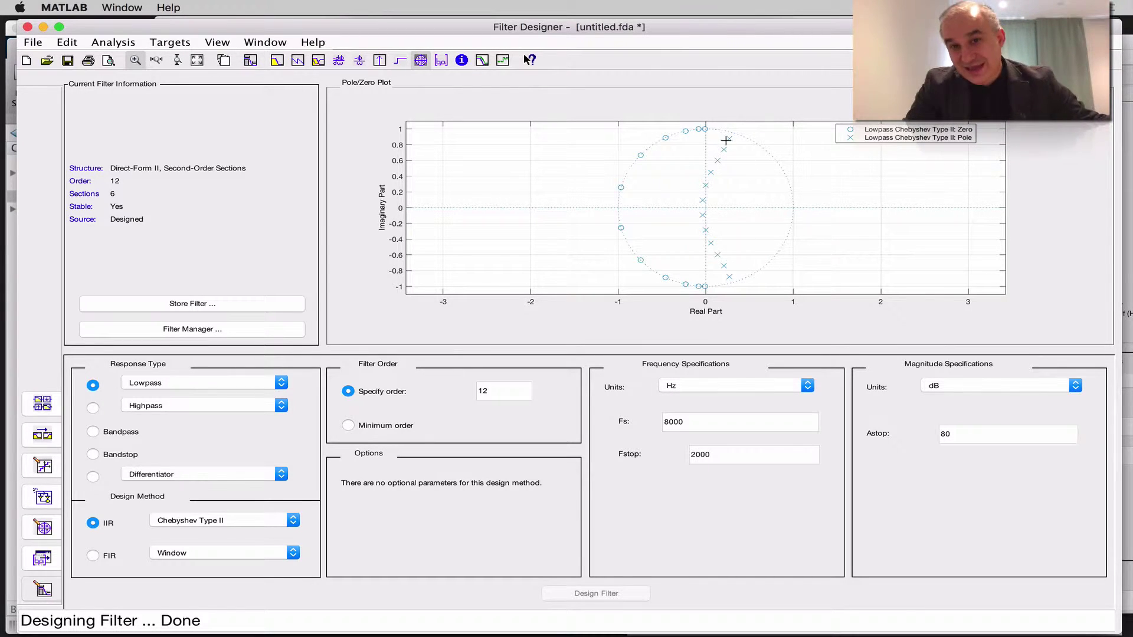
{"action": "left_click", "coordinate": [440, 61]}
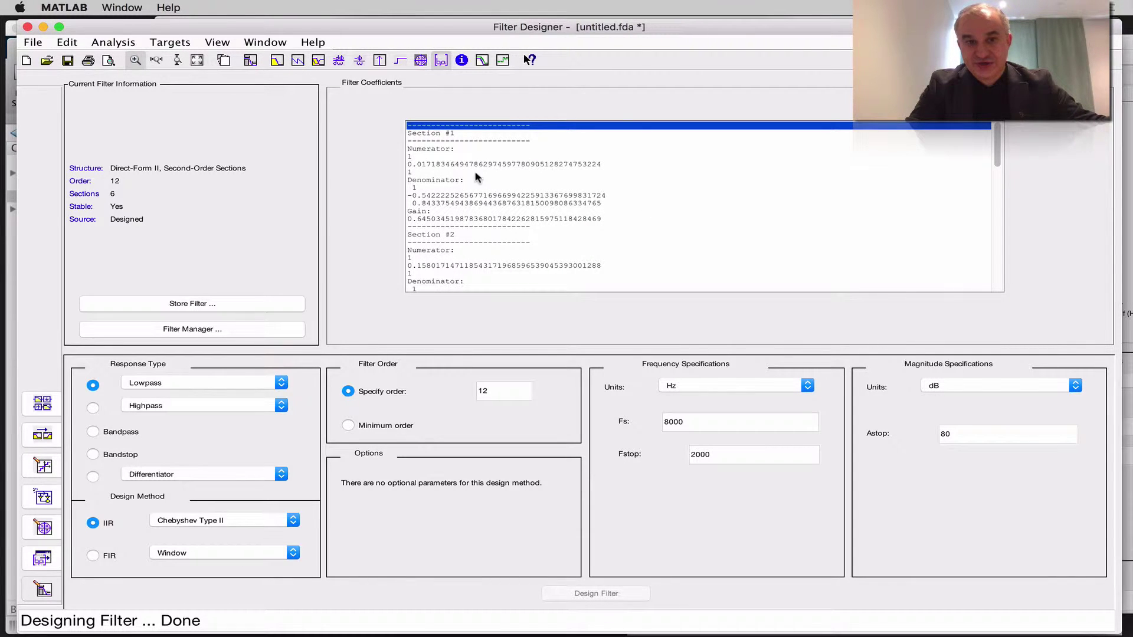
{"action": "scroll", "coordinate": [725, 217], "scroll_direction": "down", "scroll_amount": 3}
{"action": "scroll", "coordinate": [724, 220], "scroll_direction": "down", "scroll_amount": 2}
{"action": "scroll", "coordinate": [724, 221], "scroll_direction": "up", "scroll_amount": 5}
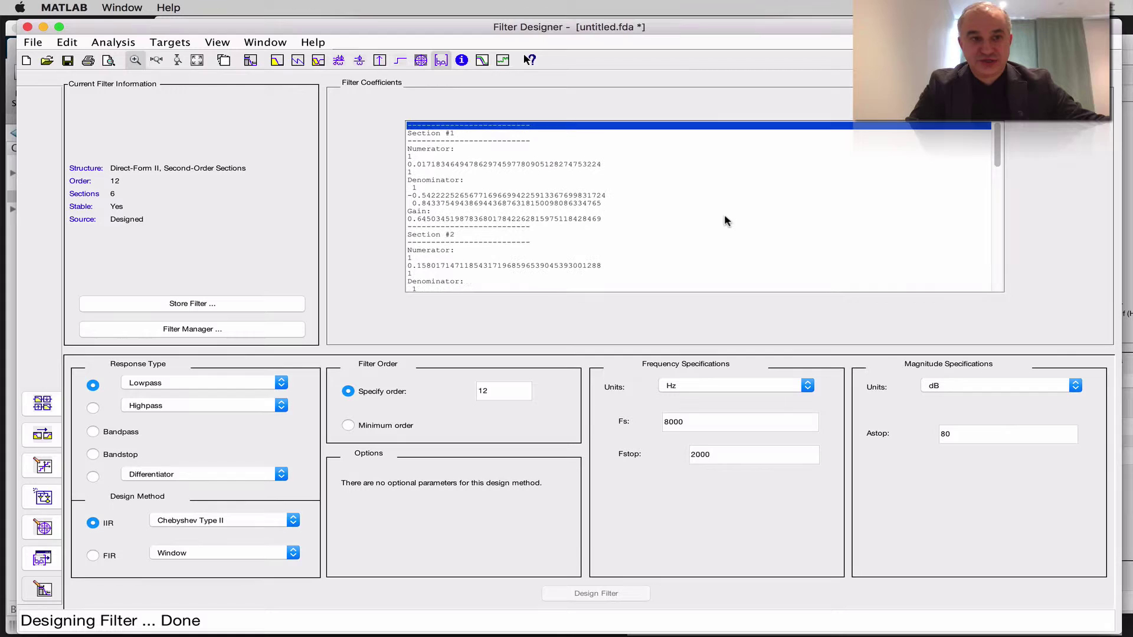
{"action": "left_click", "coordinate": [420, 60]}
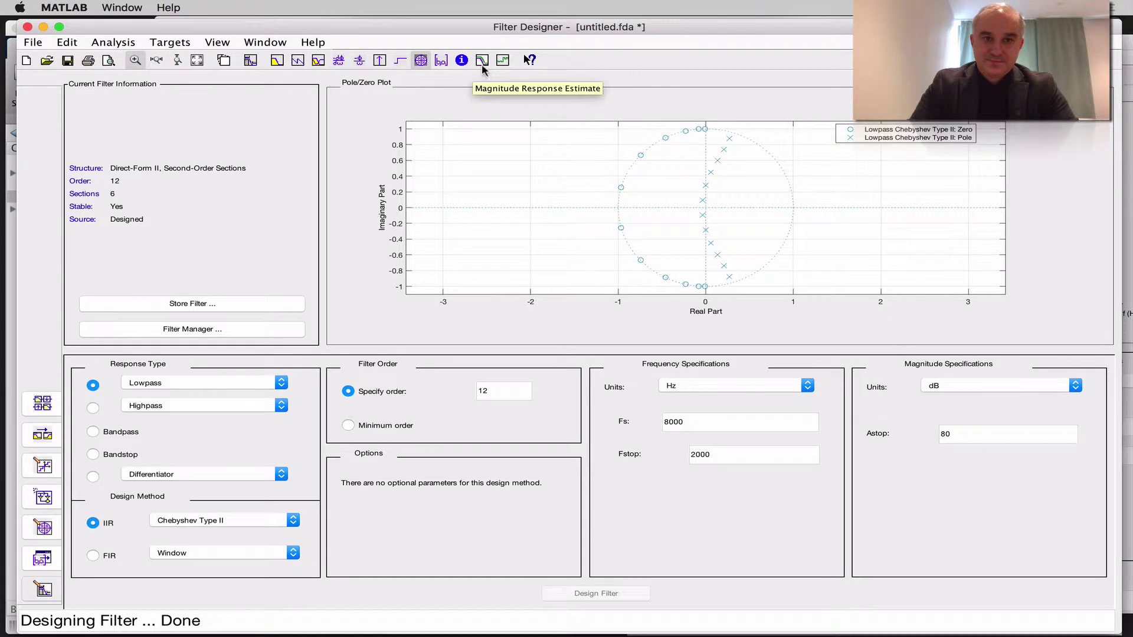
{"action": "left_click", "coordinate": [462, 60]}
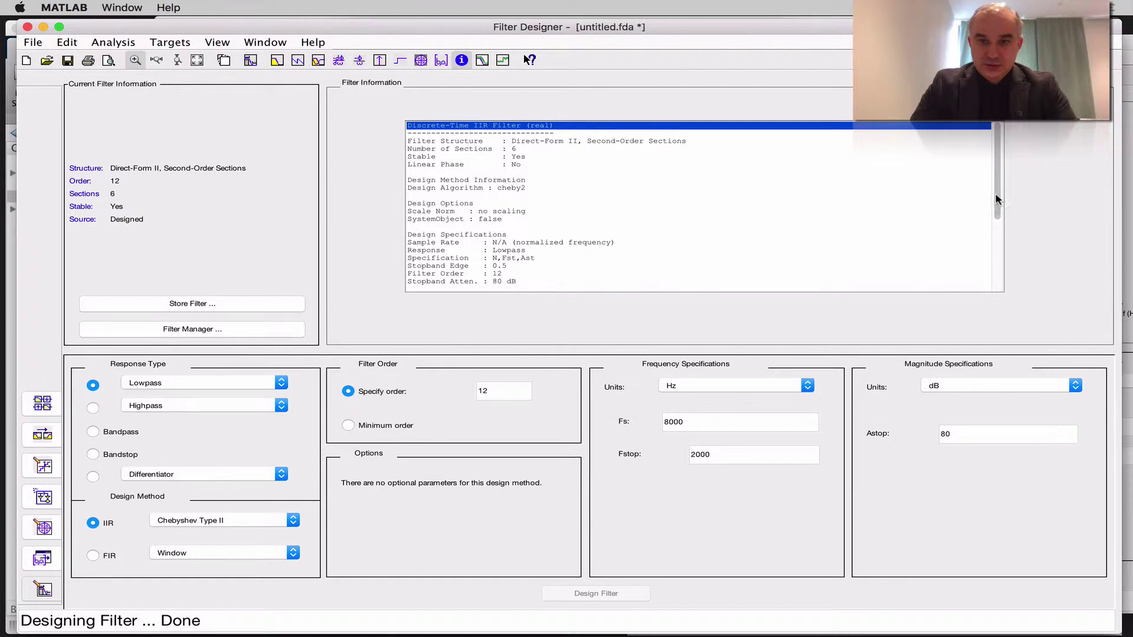
{"action": "left_click_drag", "start_coordinate": [997, 200], "coordinate": [1010, 278]}
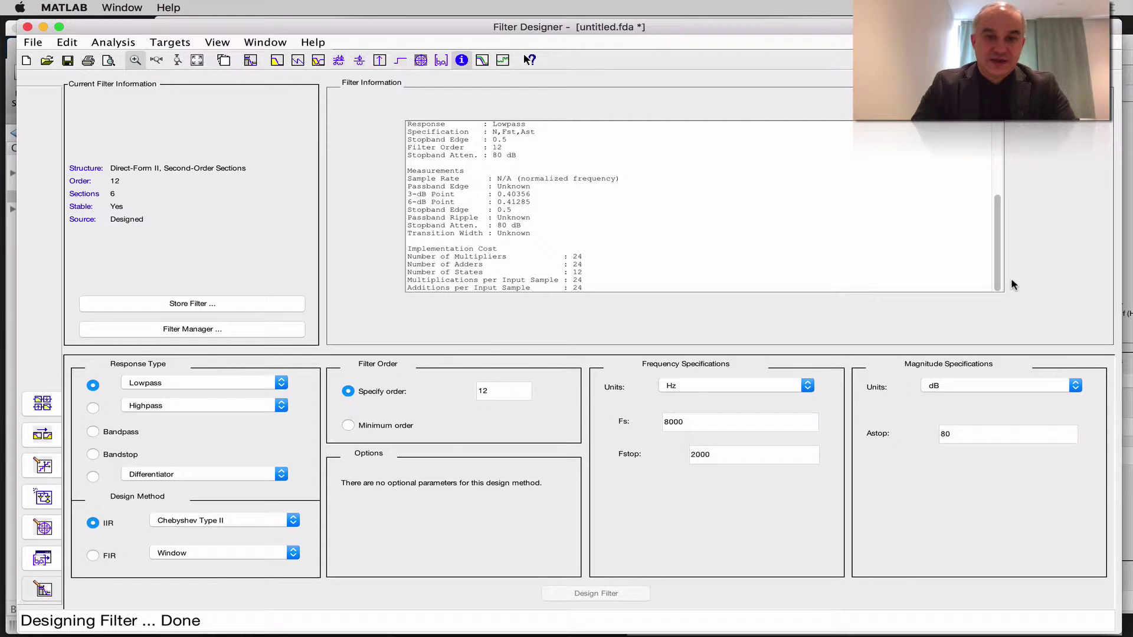
{"action": "scroll", "coordinate": [1011, 278], "scroll_direction": "up", "scroll_amount": 5}
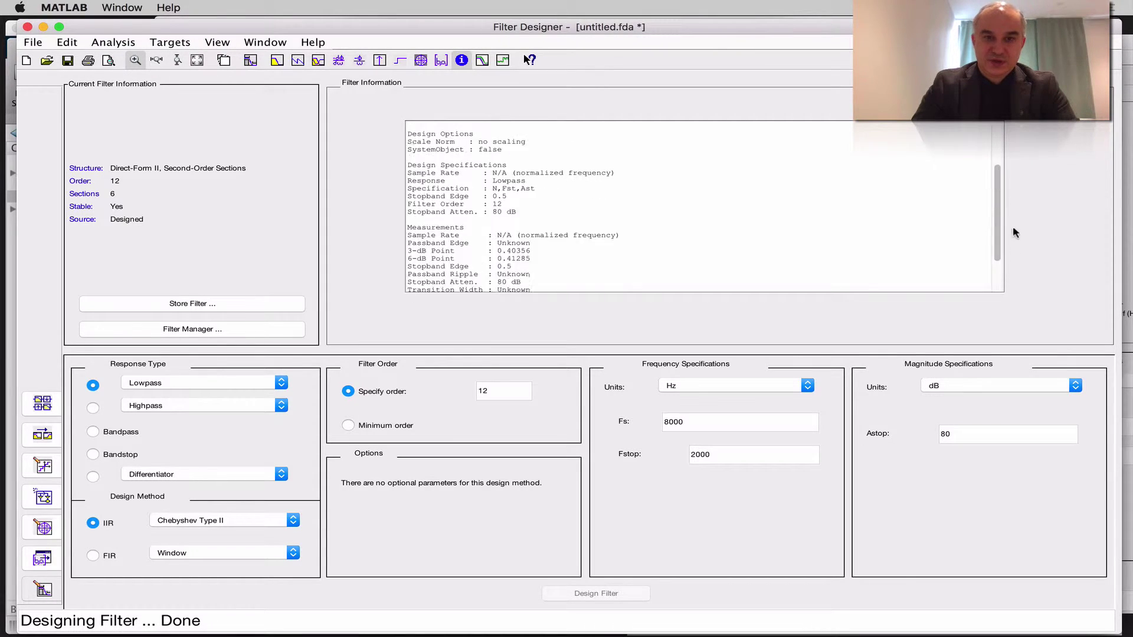
{"action": "scroll", "coordinate": [1013, 226], "scroll_direction": "up", "scroll_amount": 5}
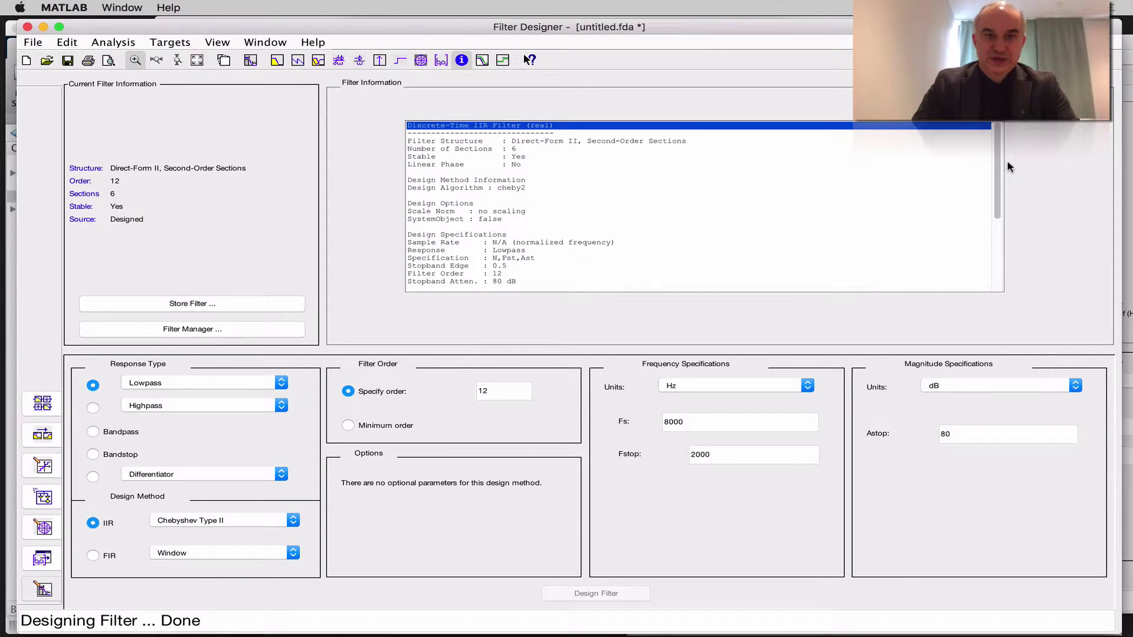
Step: View the round-off noise spectrum and magnitude response estimate, then the dB magnitude response
{"action": "left_click", "coordinate": [500, 60]}
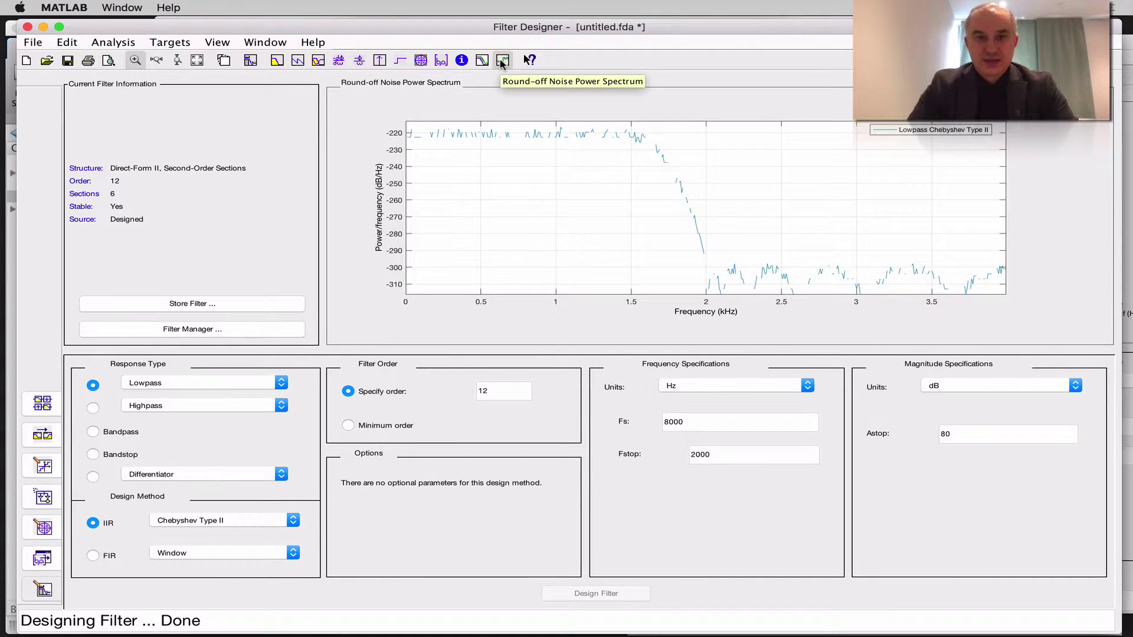
{"action": "left_click", "coordinate": [482, 60]}
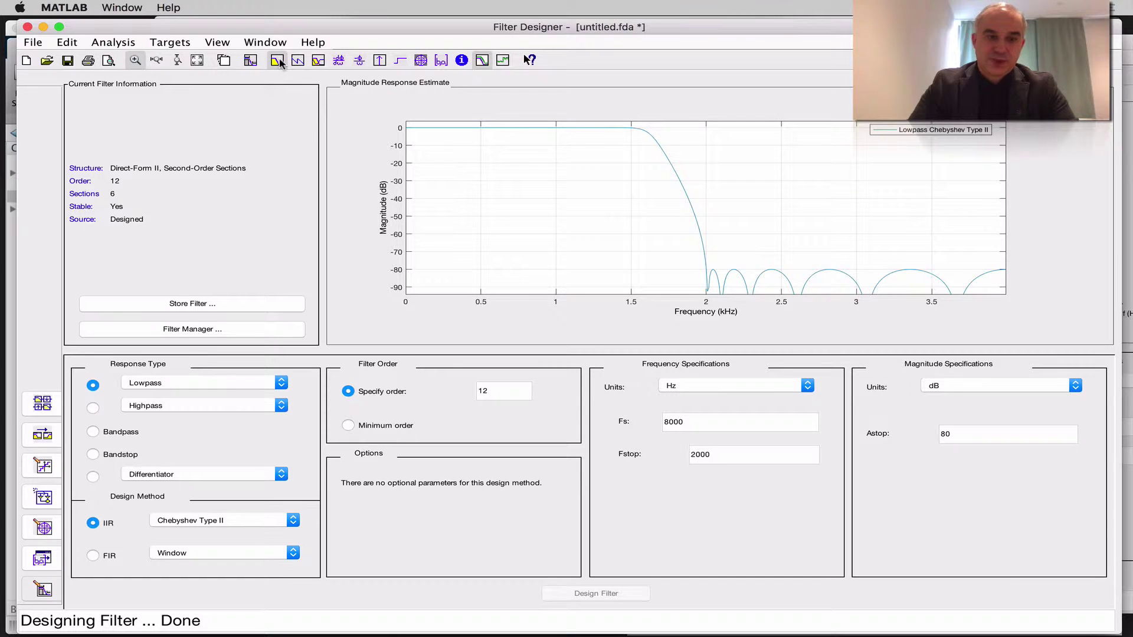
{"action": "left_click", "coordinate": [277, 60]}
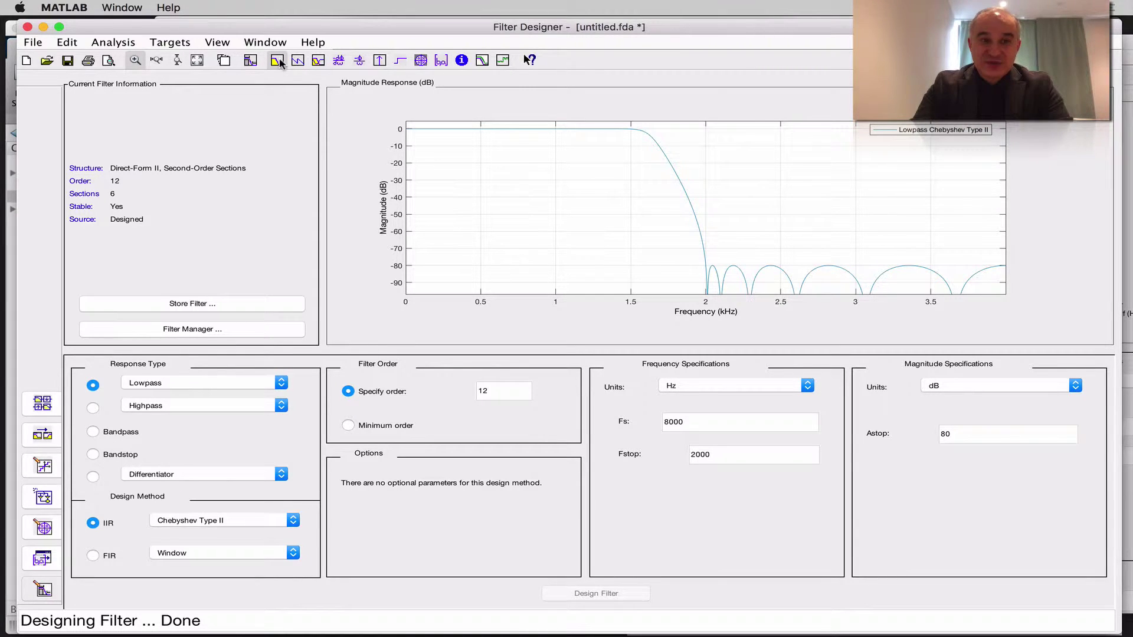
Step: Switch the IIR design method to Elliptic and design the order-12 lowpass
{"action": "left_click", "coordinate": [284, 526]}
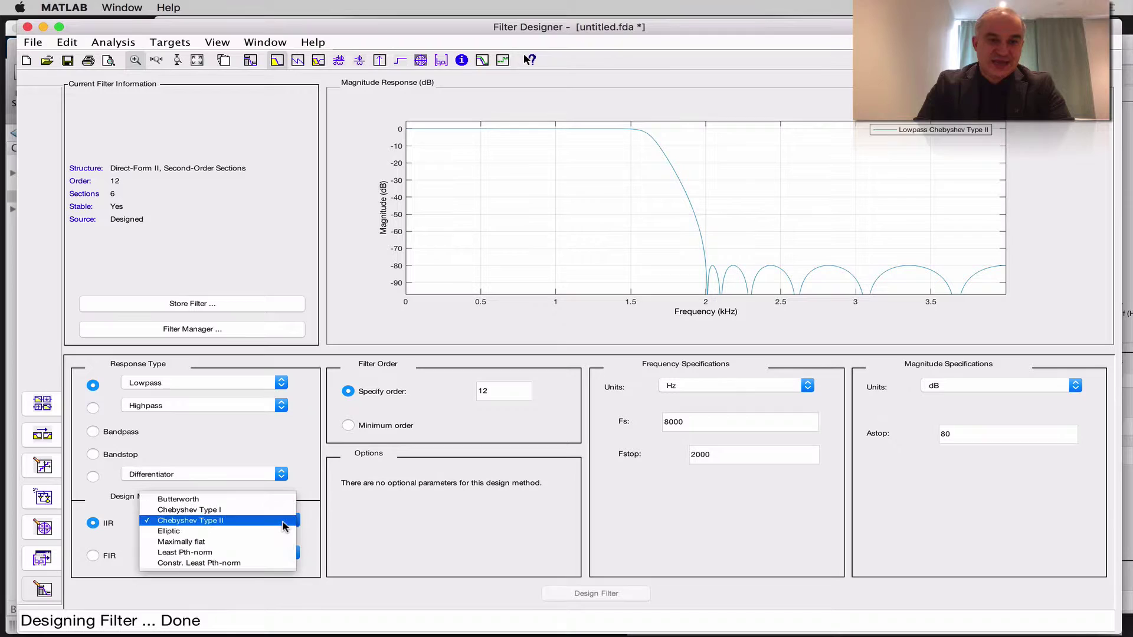
{"action": "left_click", "coordinate": [282, 531]}
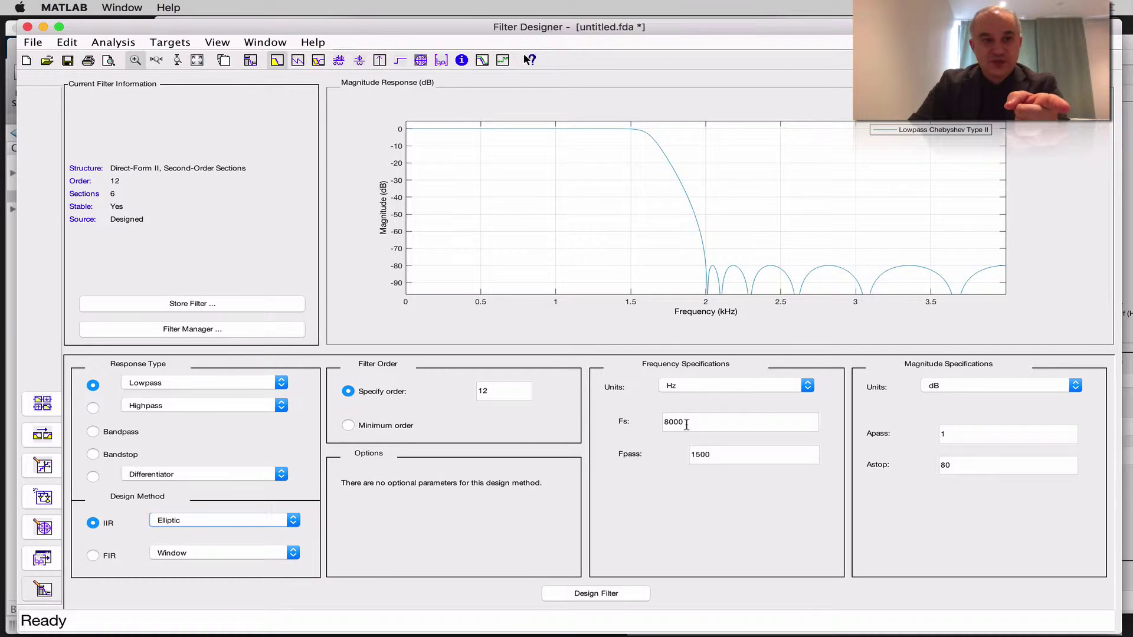
{"action": "left_click", "coordinate": [594, 598]}
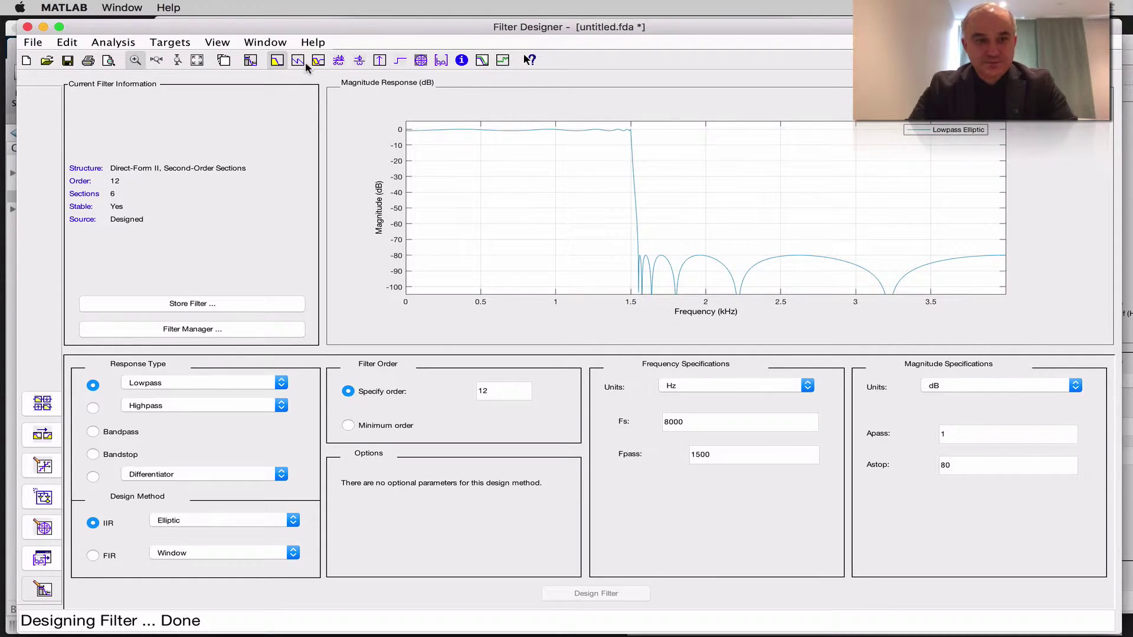
Step: Show the elliptic filter's pole/zero plot and select the 1500 Hz Fpass value to replace it with 2000
{"action": "left_click", "coordinate": [421, 60]}
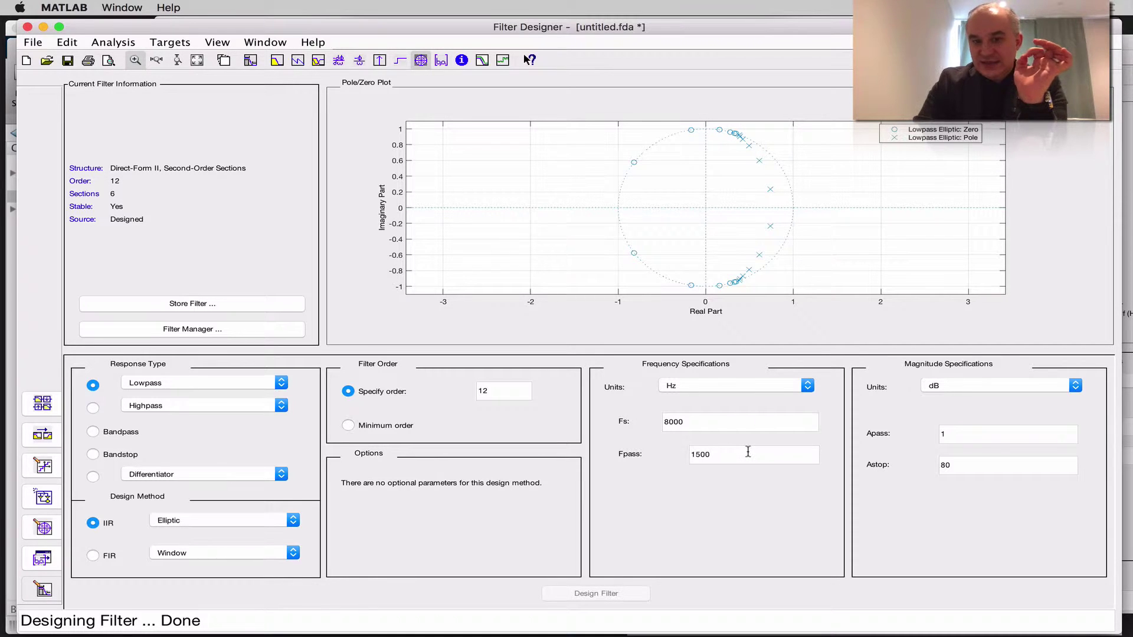
{"action": "left_click_drag", "start_coordinate": [747, 452], "coordinate": [690, 454]}
{"action": "type", "text": "2000"}
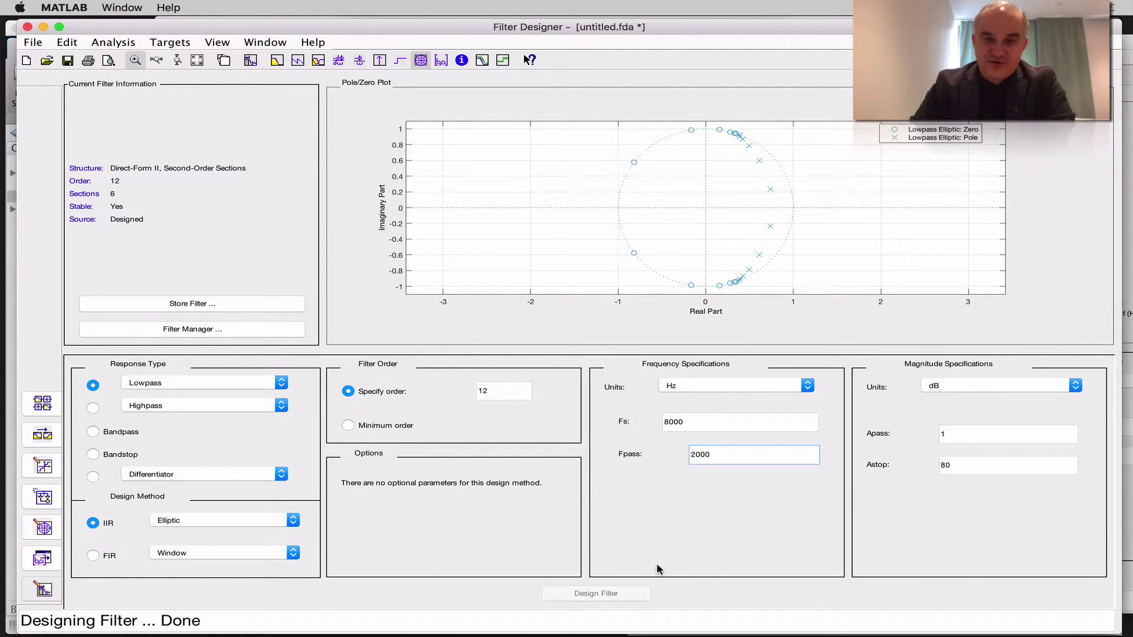
Step: Redesign the filter with the 2000 Hz passband edge and view its poles and zeros
{"action": "left_click", "coordinate": [278, 61]}
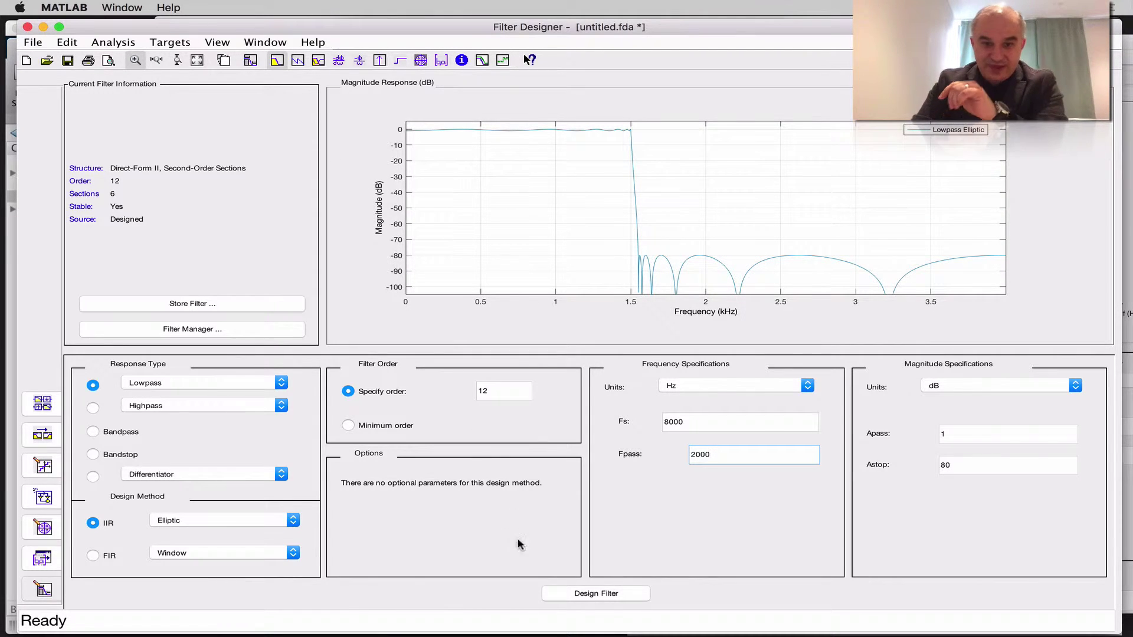
{"action": "left_click", "coordinate": [590, 595]}
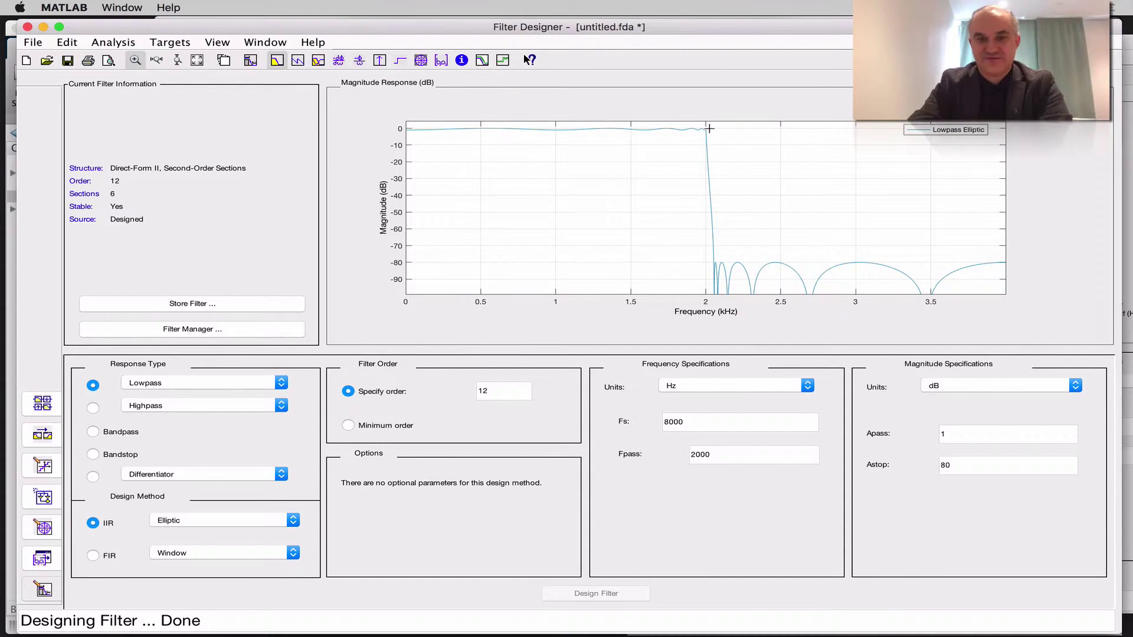
{"action": "left_click", "coordinate": [422, 60]}
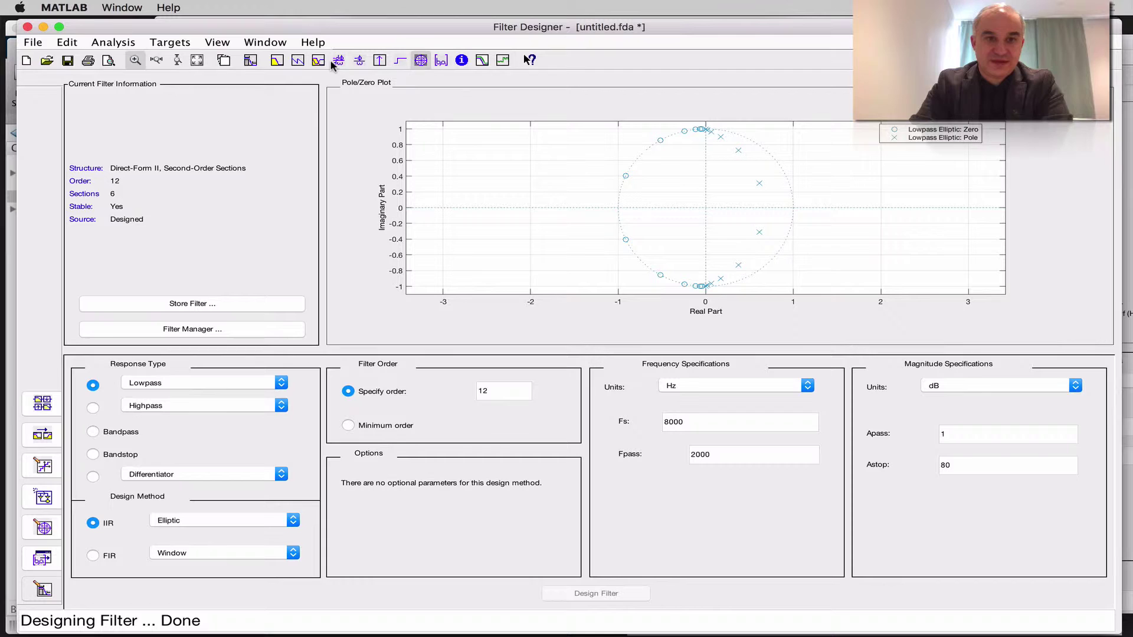
Step: Review the impulse response zoomed at its start, the phase response, then magnitude and phase together
{"action": "left_click", "coordinate": [378, 60]}
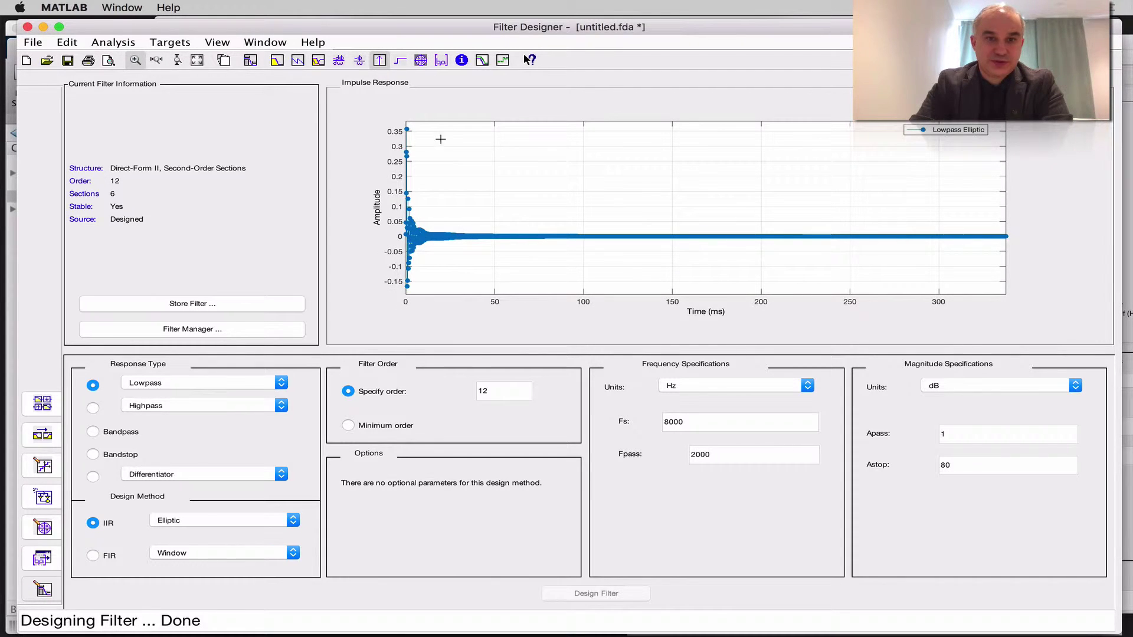
{"action": "left_click_drag", "start_coordinate": [444, 128], "coordinate": [395, 311]}
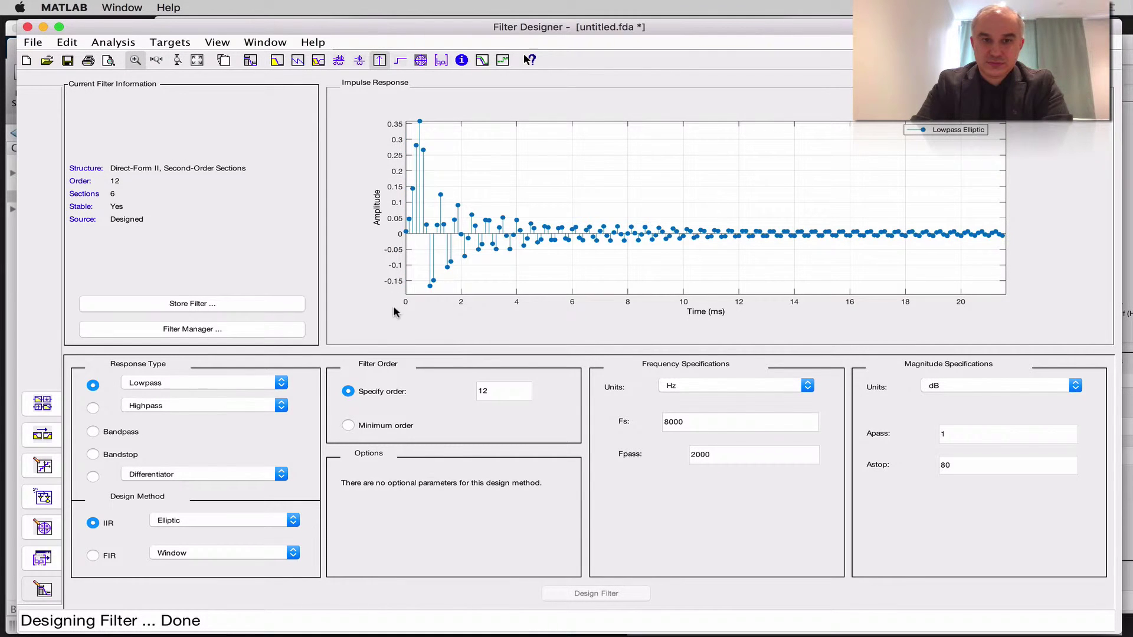
{"action": "left_click", "coordinate": [298, 60]}
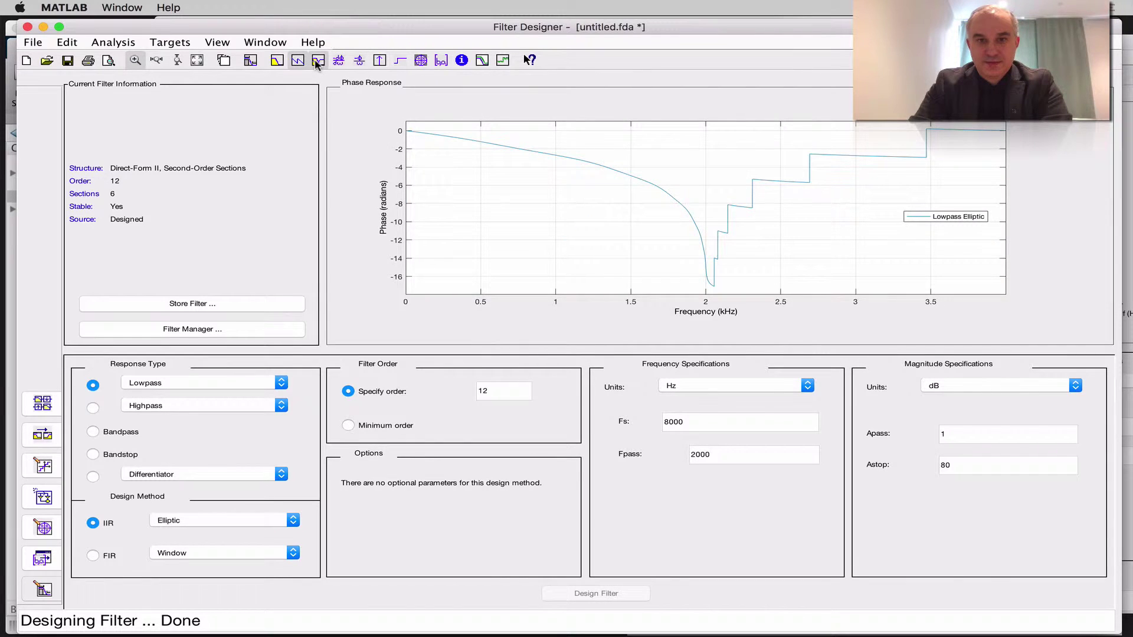
{"action": "left_click", "coordinate": [317, 61]}
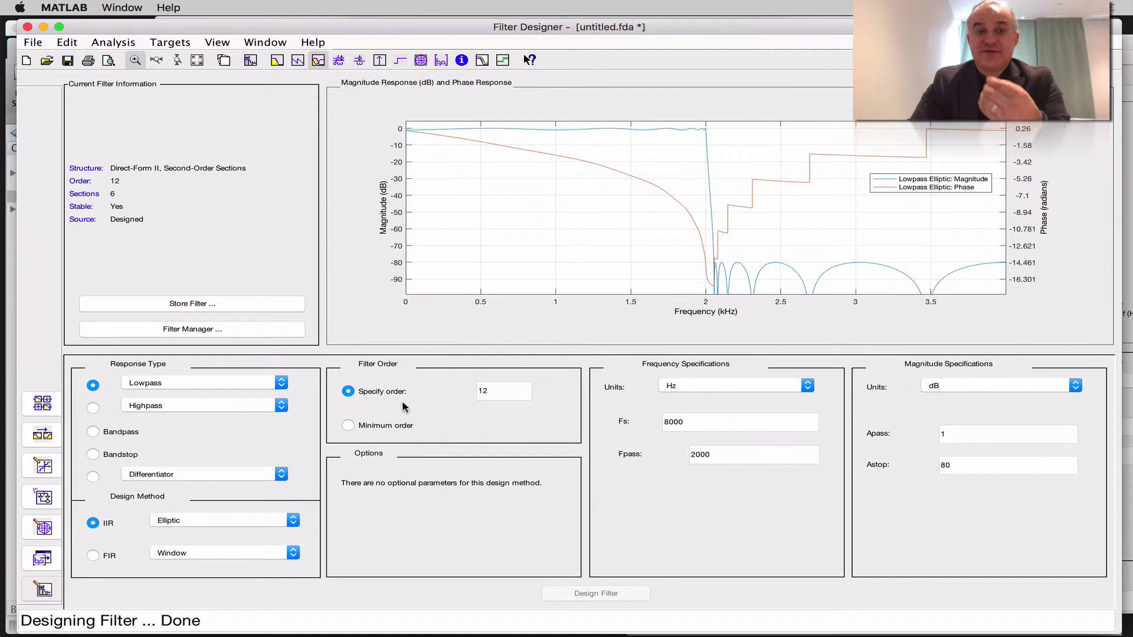
Step: Choose minimum order and enter Fpass 2000 Hz, Fstop 3000 Hz and Astop 60 dB
{"action": "left_click", "coordinate": [353, 425]}
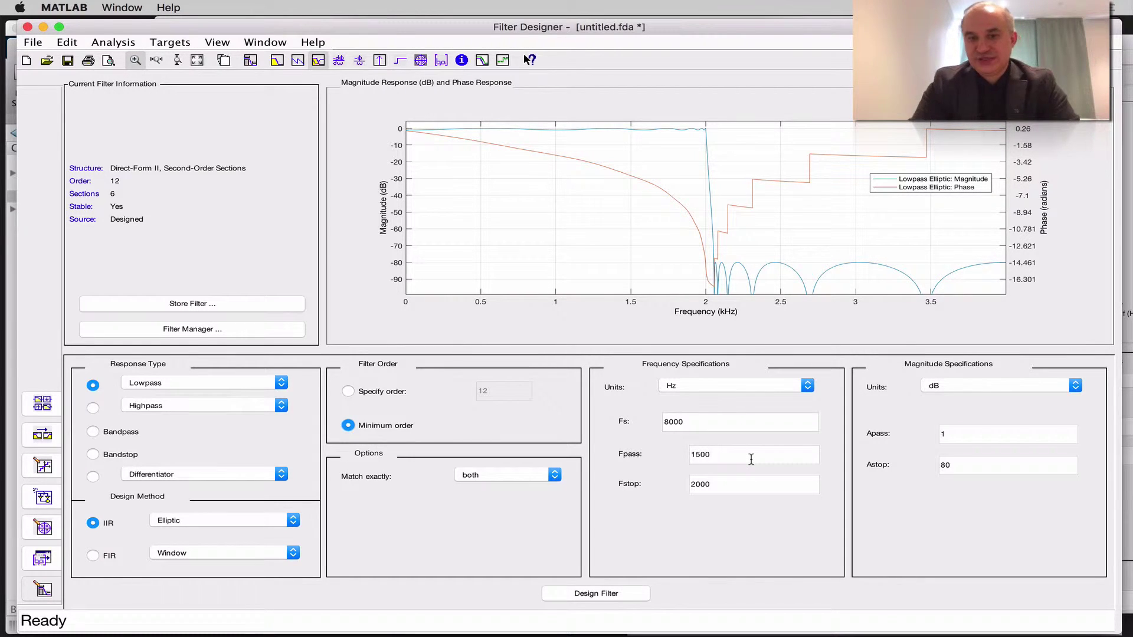
{"action": "left_click_drag", "start_coordinate": [733, 457], "coordinate": [670, 457]}
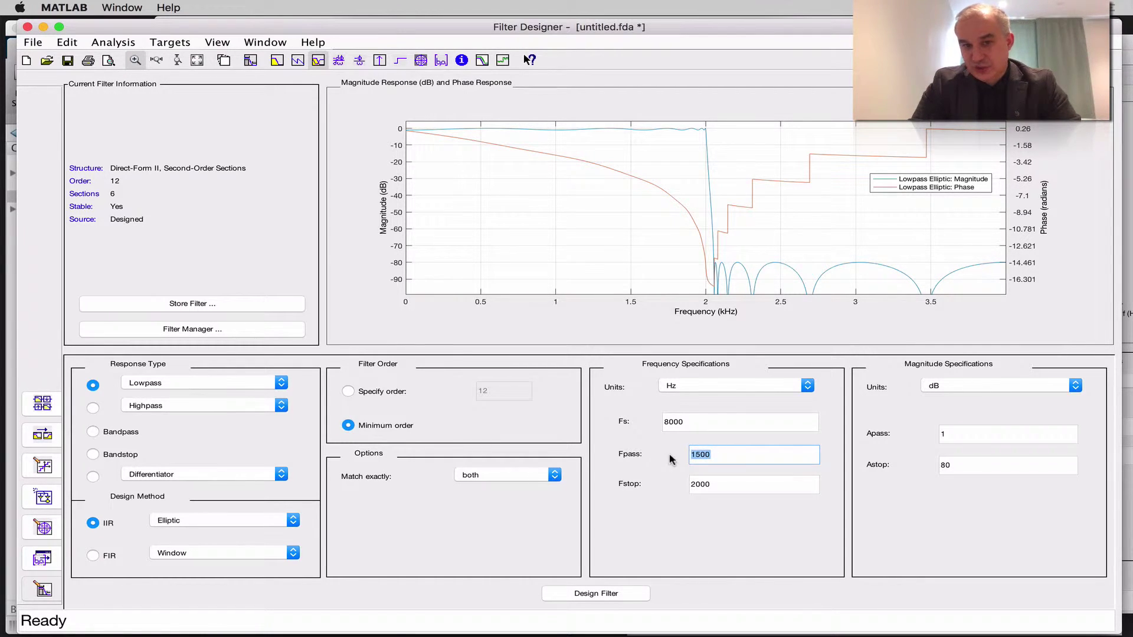
{"action": "type", "text": "20"}
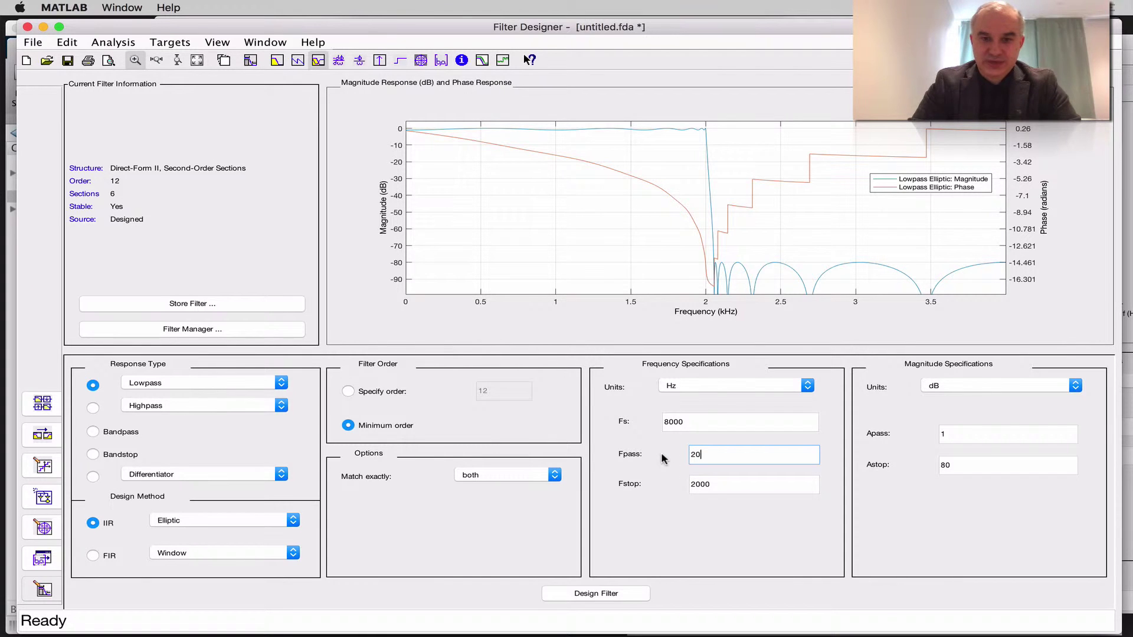
{"action": "type", "text": "00"}
{"action": "left_click", "coordinate": [726, 485]}
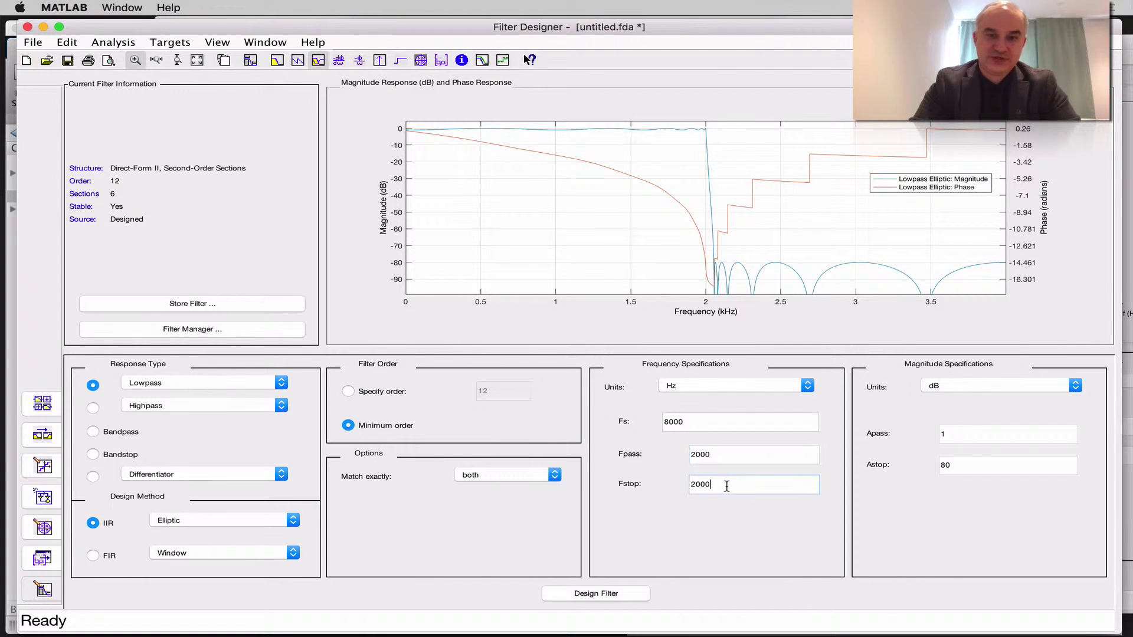
{"action": "left_click_drag", "start_coordinate": [718, 485], "coordinate": [670, 487]}
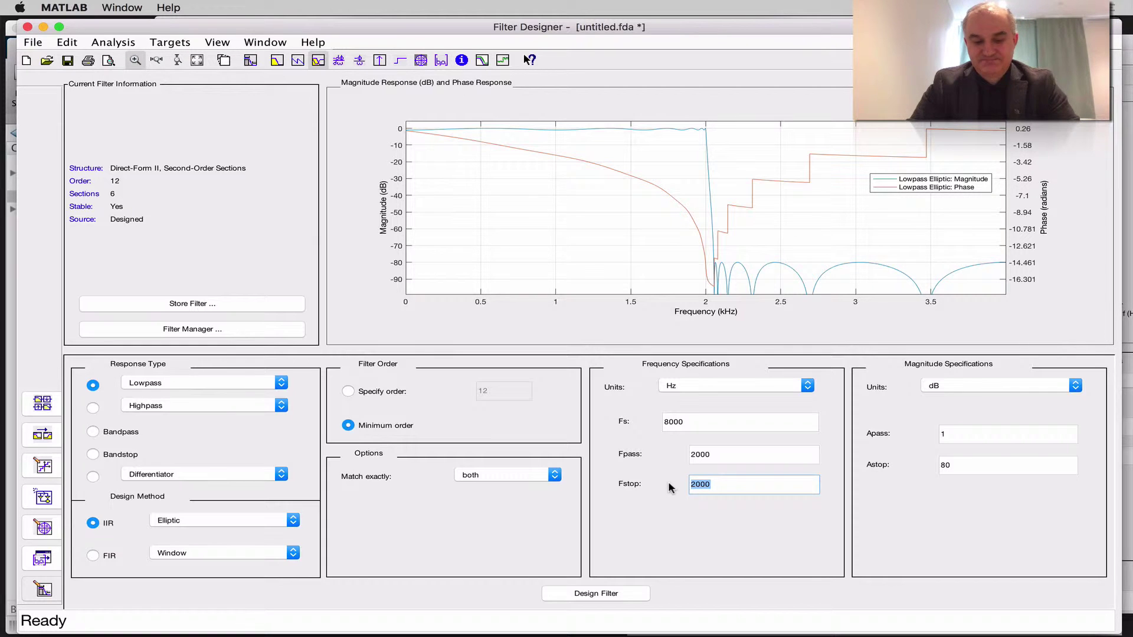
{"action": "type", "text": "3000"}
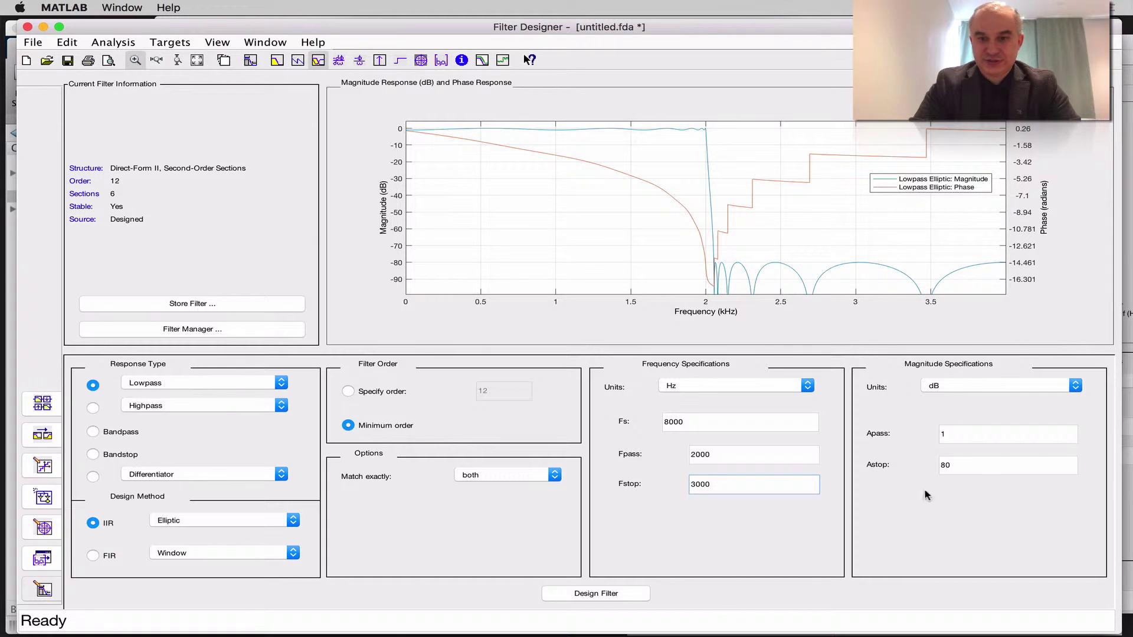
{"action": "left_click", "coordinate": [977, 466]}
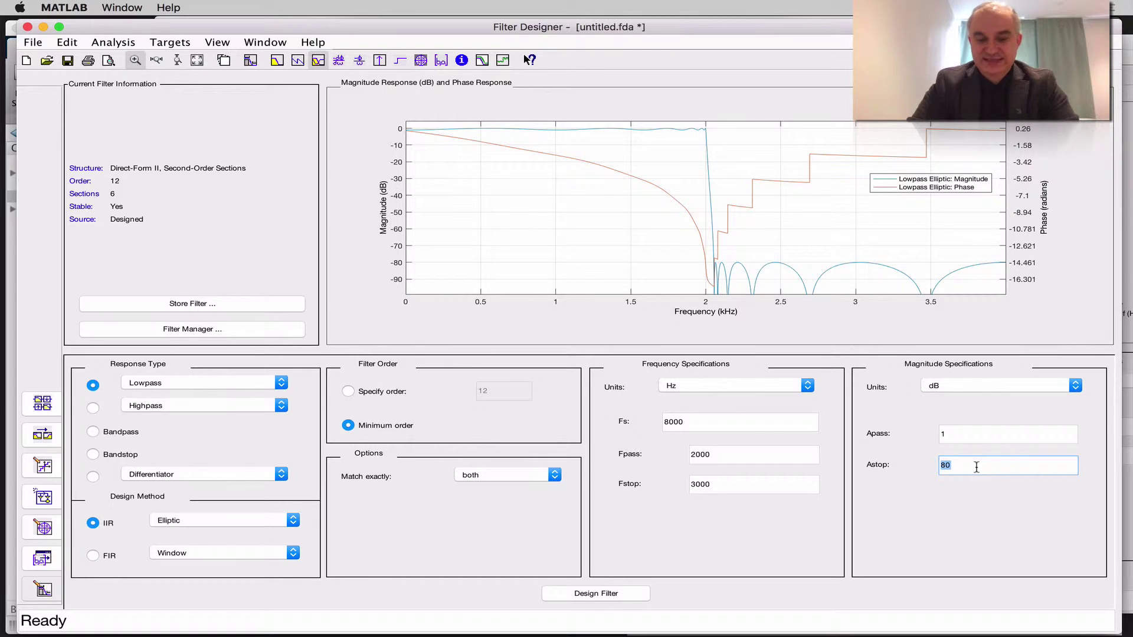
{"action": "type", "text": "60"}
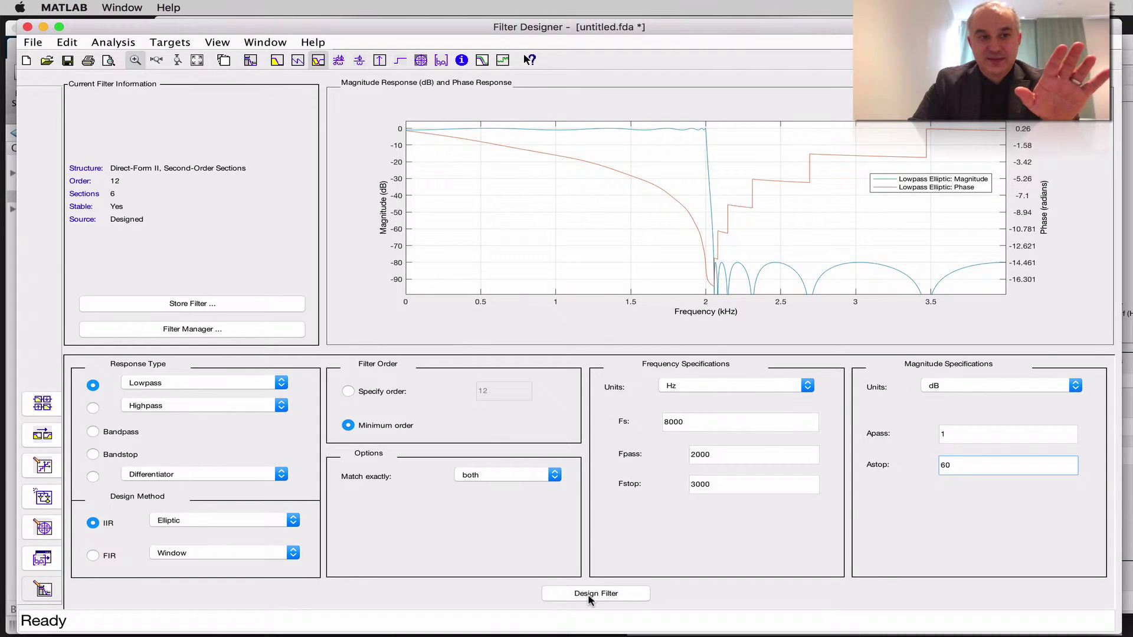
Step: Design the order-5 elliptic filter, plot only its magnitude response, and browse the Analysis menu
{"action": "left_click", "coordinate": [589, 595]}
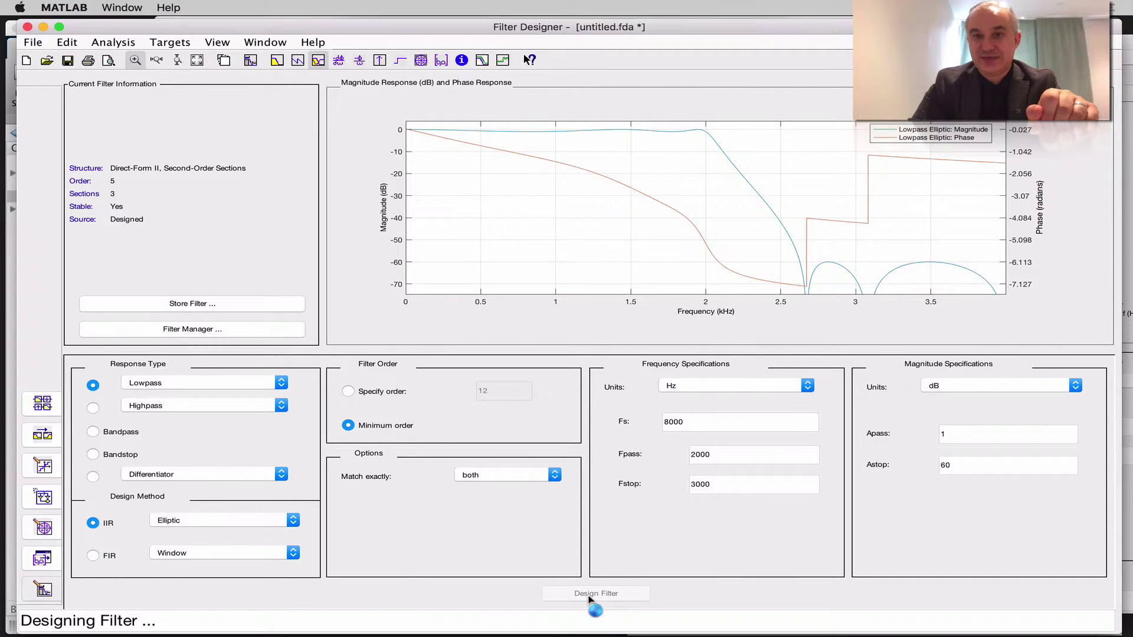
{"action": "left_click", "coordinate": [277, 60]}
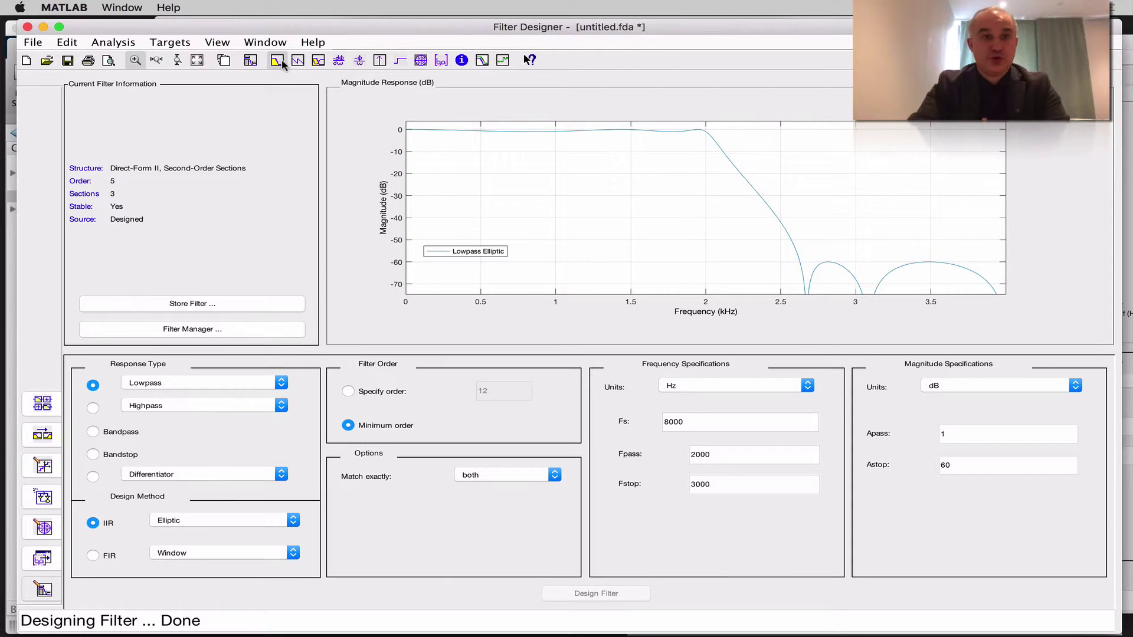
{"action": "left_click", "coordinate": [177, 44]}
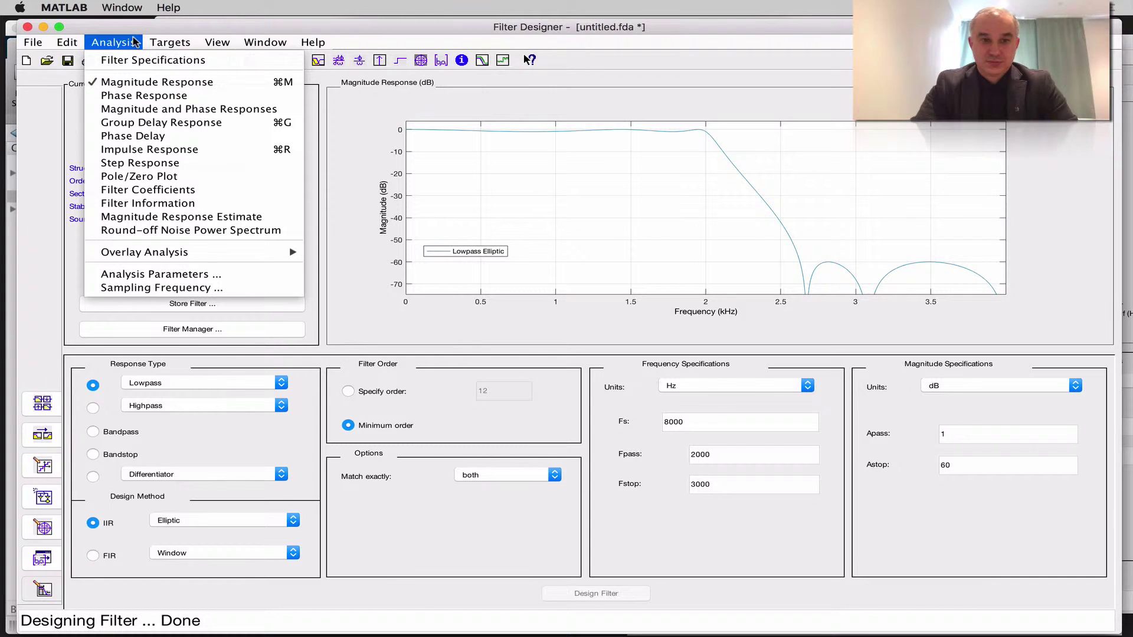
Step: Set the filter arithmetic to single-precision floating-point in the quantization settings
{"action": "left_click", "coordinate": [44, 470]}
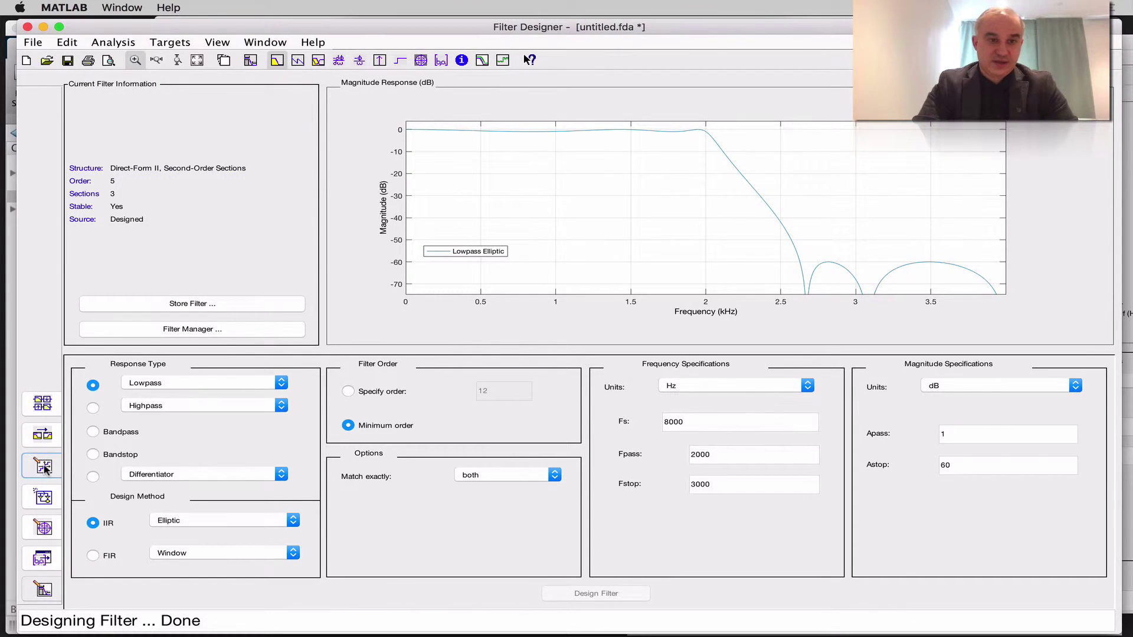
{"action": "left_click", "coordinate": [364, 368]}
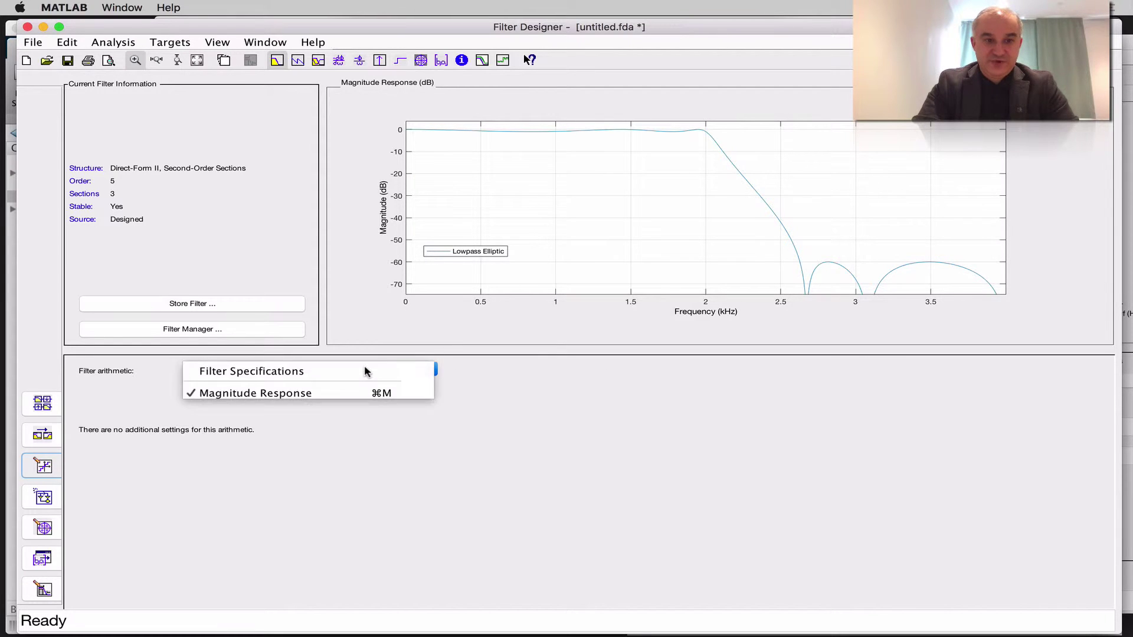
{"action": "left_click", "coordinate": [363, 382]}
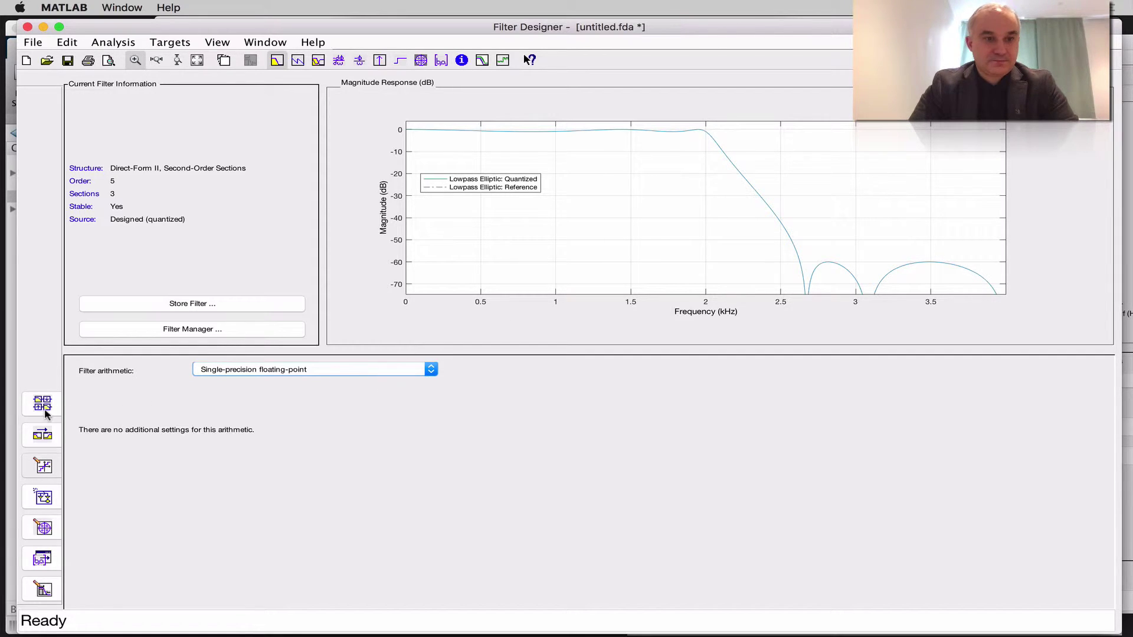
Step: Return to the design specifications and select the 3000 Hz Fstop value
{"action": "left_click", "coordinate": [43, 588]}
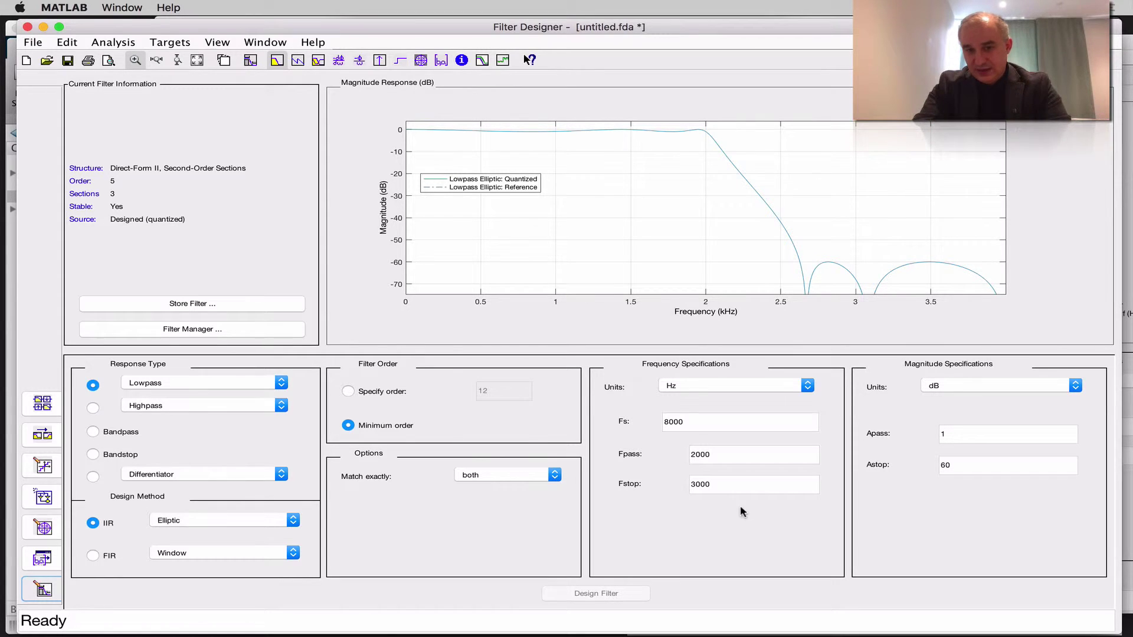
{"action": "left_click", "coordinate": [734, 488]}
{"action": "left_click_drag", "start_coordinate": [734, 488], "coordinate": [685, 489]}
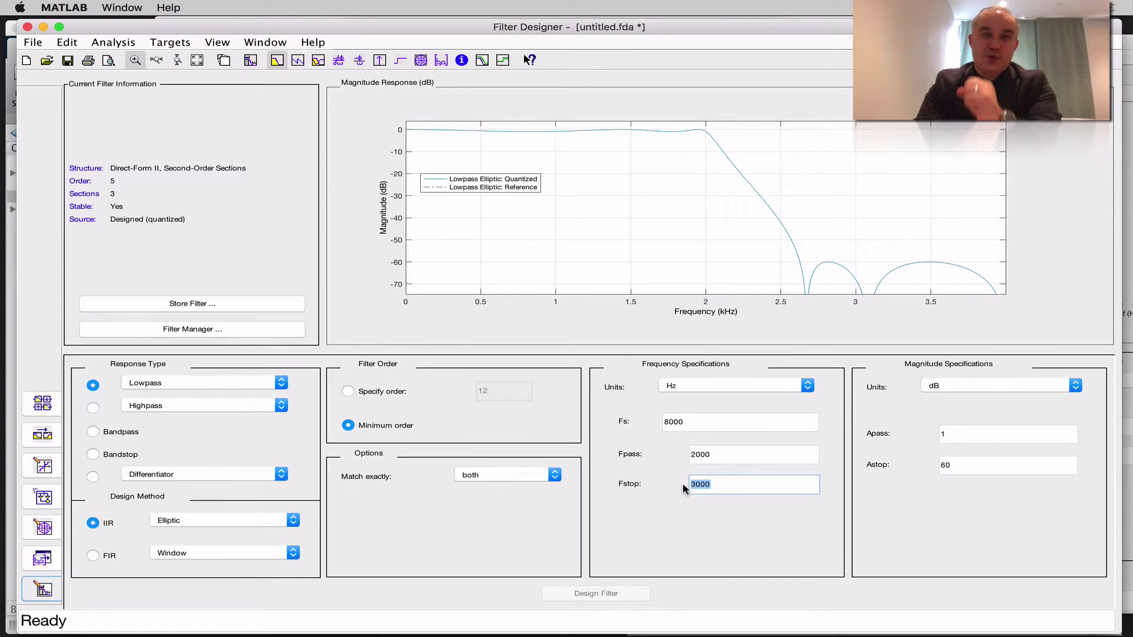
Step: Show the pole/zero plot, then redesign the filter with a specified order of 8 instead of 12
{"action": "left_click", "coordinate": [423, 63]}
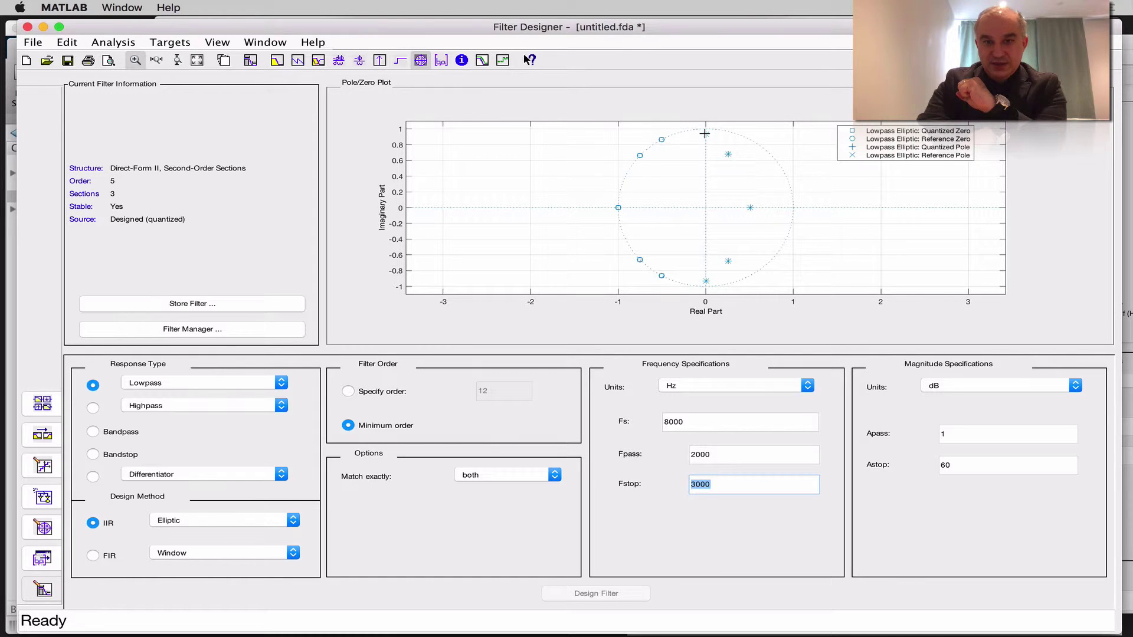
{"action": "left_click", "coordinate": [350, 393]}
{"action": "double_click", "coordinate": [483, 392]}
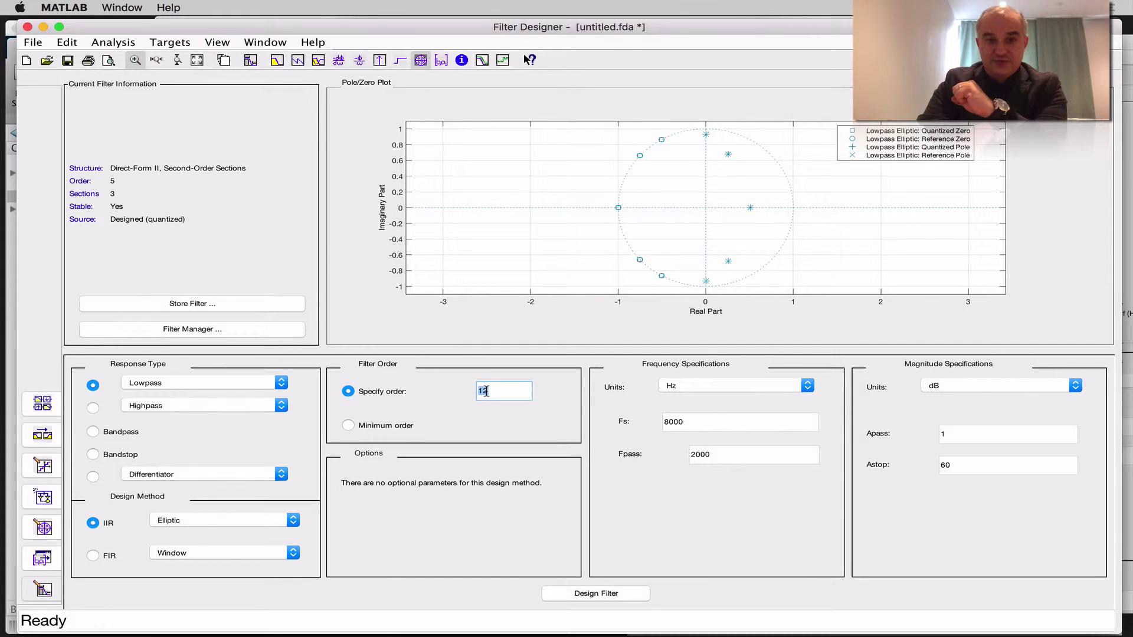
{"action": "type", "text": "8"}
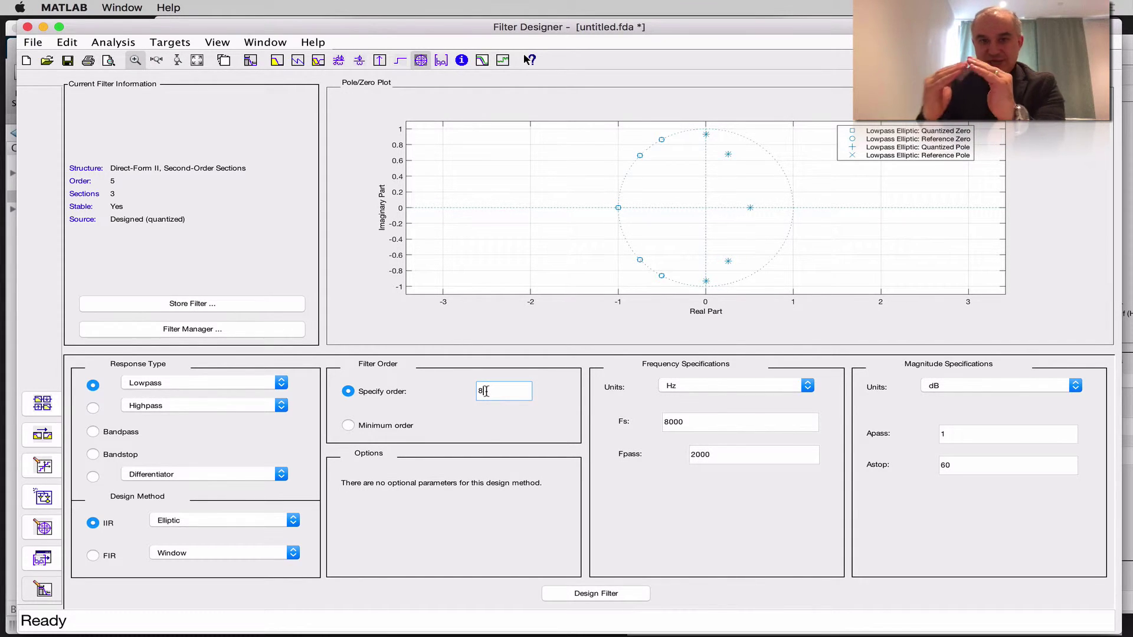
{"action": "left_click", "coordinate": [606, 597]}
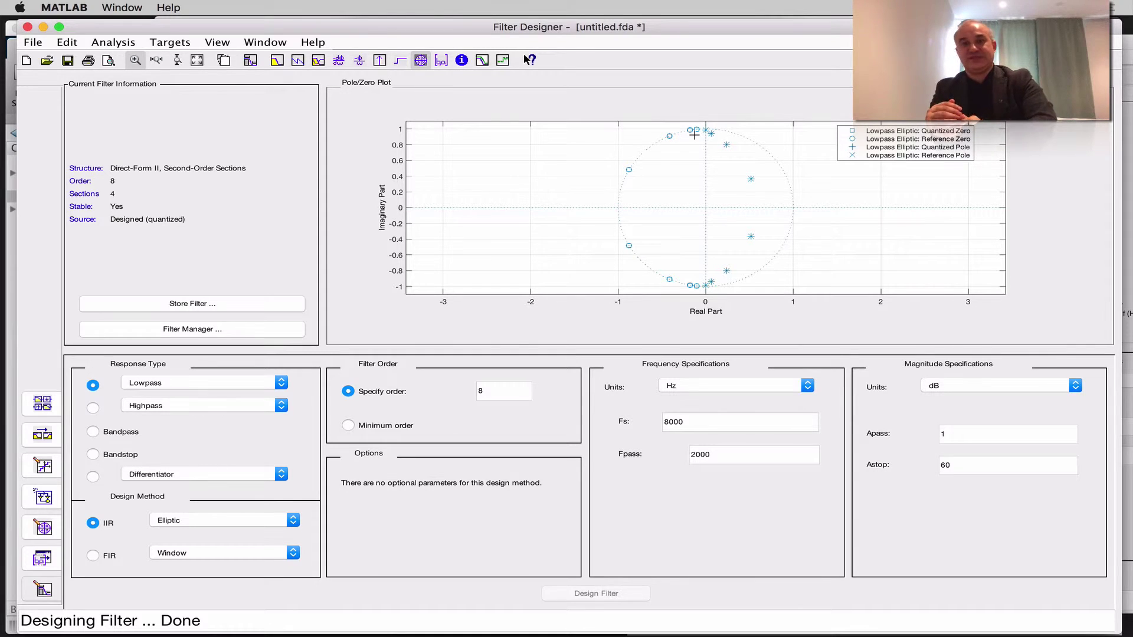
Step: Show the order-8 filter's magnitude response and open the overview of all windows
{"action": "left_click", "coordinate": [281, 62]}
{"action": "left_click", "coordinate": [281, 62]}
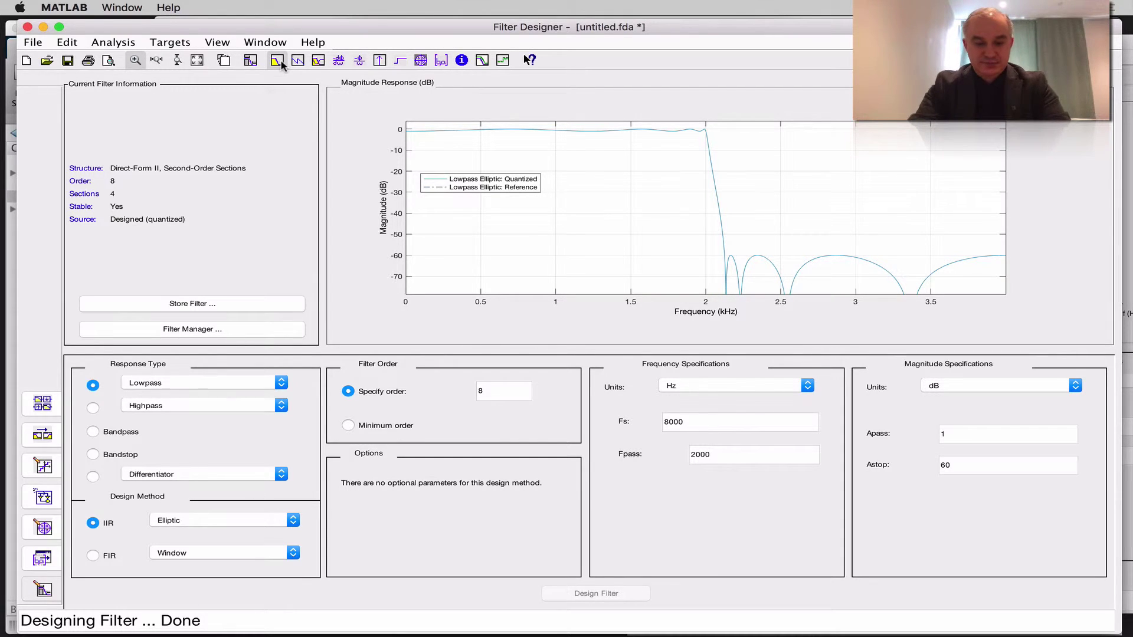
{"action": "key", "text": "ctrl+Up"}
Step: Bring the mirrored iPad notes in Reflector 2 to the front
{"action": "left_click", "coordinate": [1059, 135]}
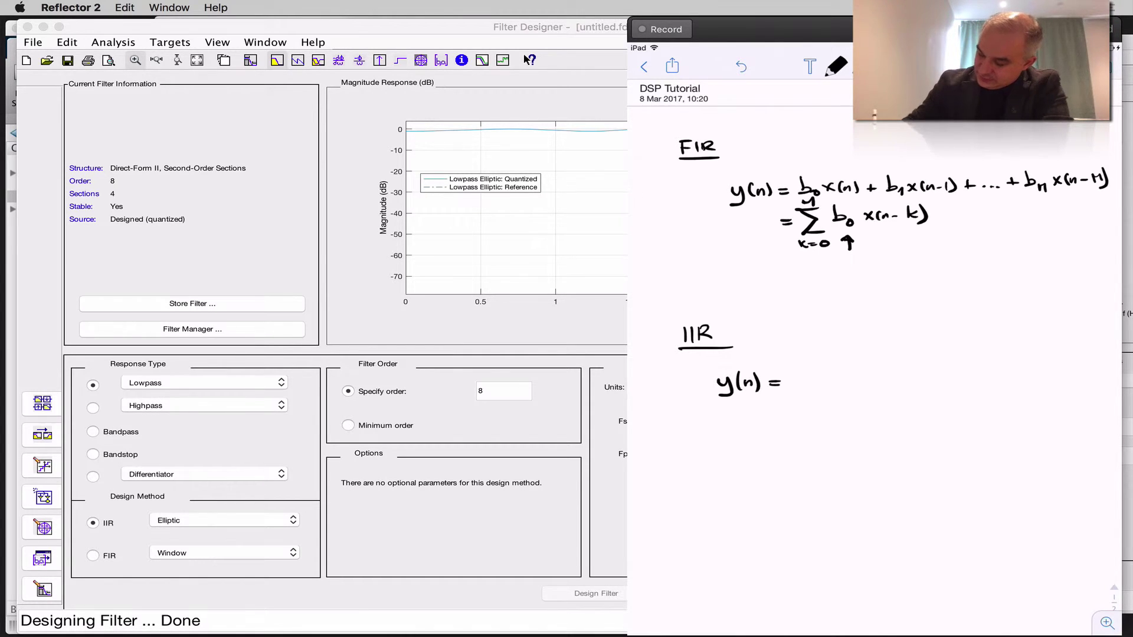
Step: Handwrite y(n) = a1y(n-1) + … + b1x(n-1) + … + bMx(n-M), erasing a mistaken coefficient
{"action": "left_click_drag", "start_coordinate": [704, 379], "coordinate": [709, 393]}
{"action": "left_click", "coordinate": [740, 66]}
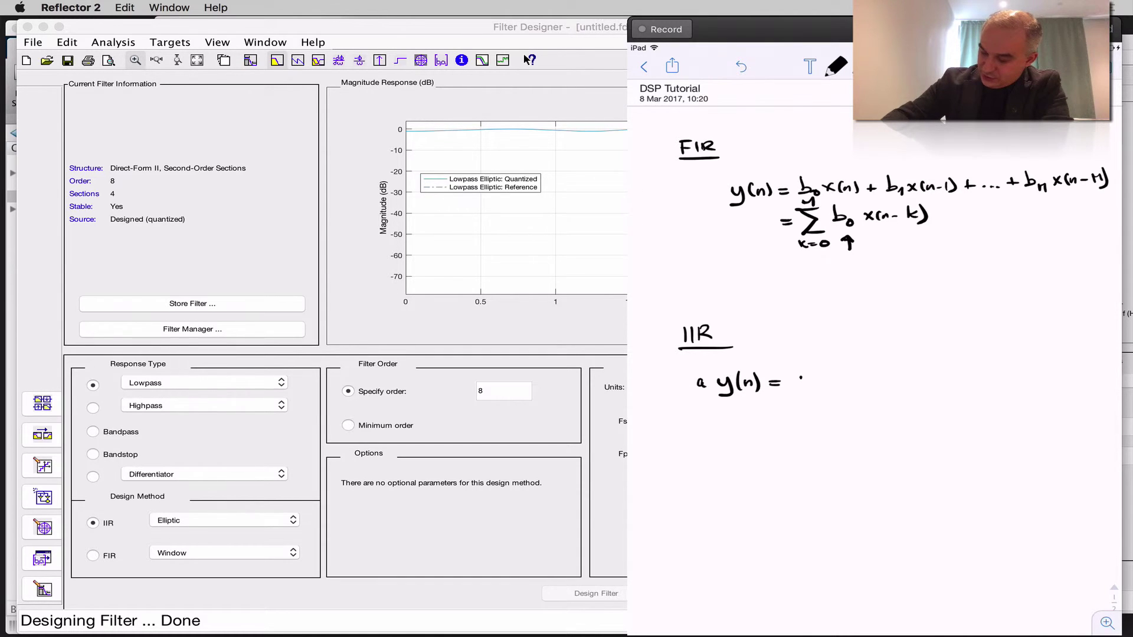
{"action": "mouse_move", "coordinate": [799, 378]}
{"action": "left_mouse_down"}
{"action": "mouse_move", "coordinate": [823, 394]}
{"action": "mouse_move", "coordinate": [972, 382]}
{"action": "left_mouse_up"}
{"action": "left_click_drag", "start_coordinate": [974, 369], "coordinate": [975, 386]}
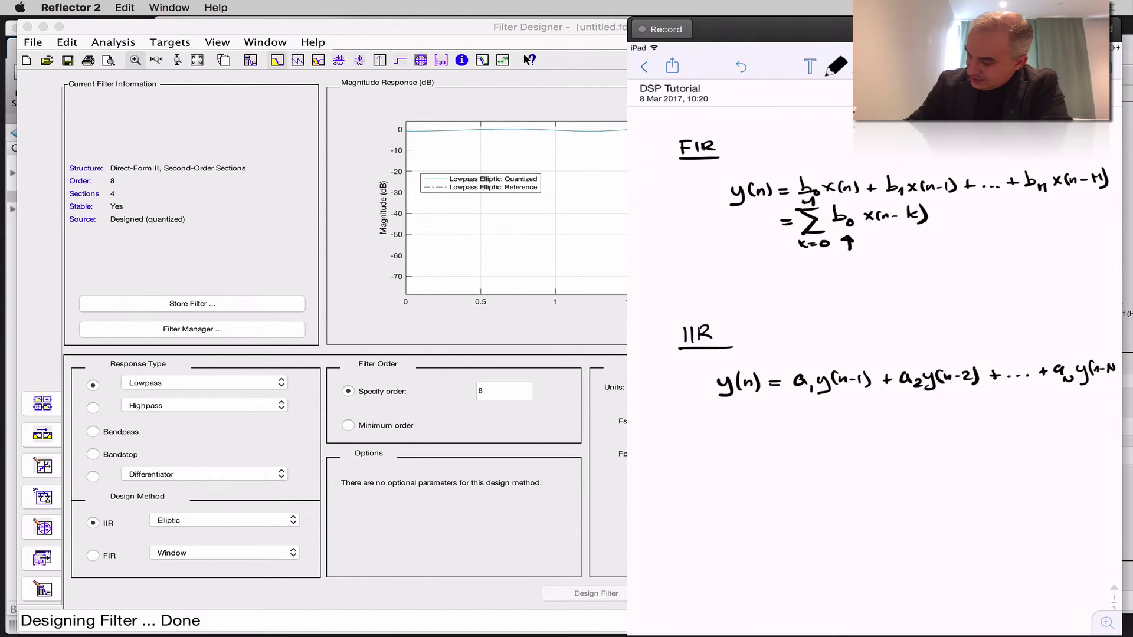
{"action": "left_click_drag", "start_coordinate": [1114, 354], "coordinate": [1118, 382]}
{"action": "scroll", "coordinate": [876, 213], "scroll_direction": "down", "scroll_amount": 1}
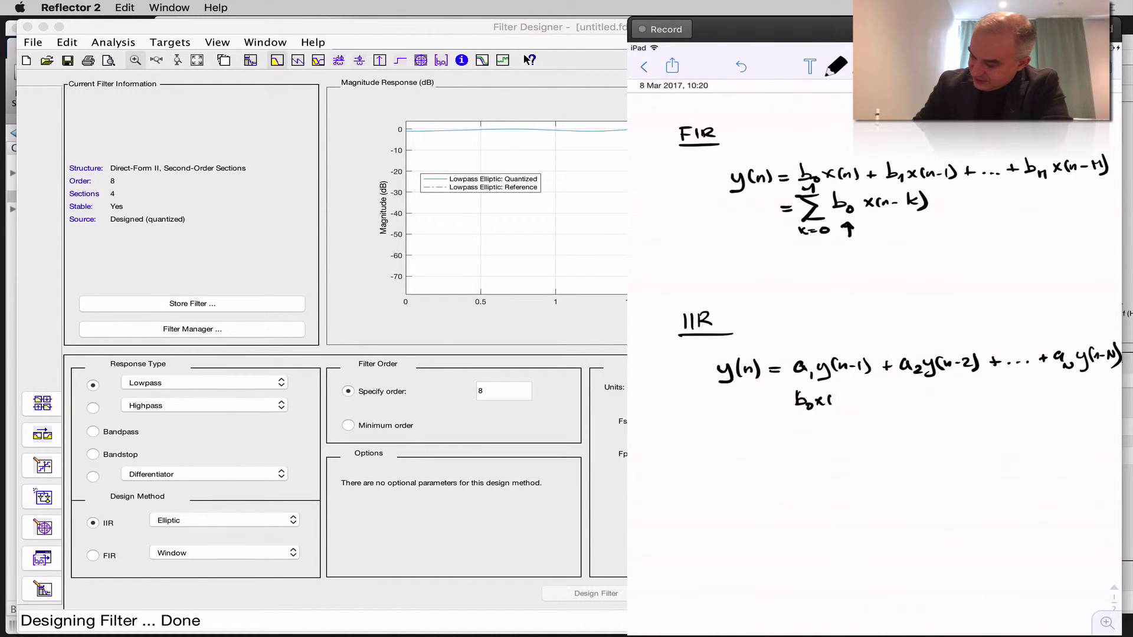
{"action": "left_click_drag", "start_coordinate": [858, 400], "coordinate": [940, 404]}
{"action": "left_click_drag", "start_coordinate": [945, 390], "coordinate": [947, 407]}
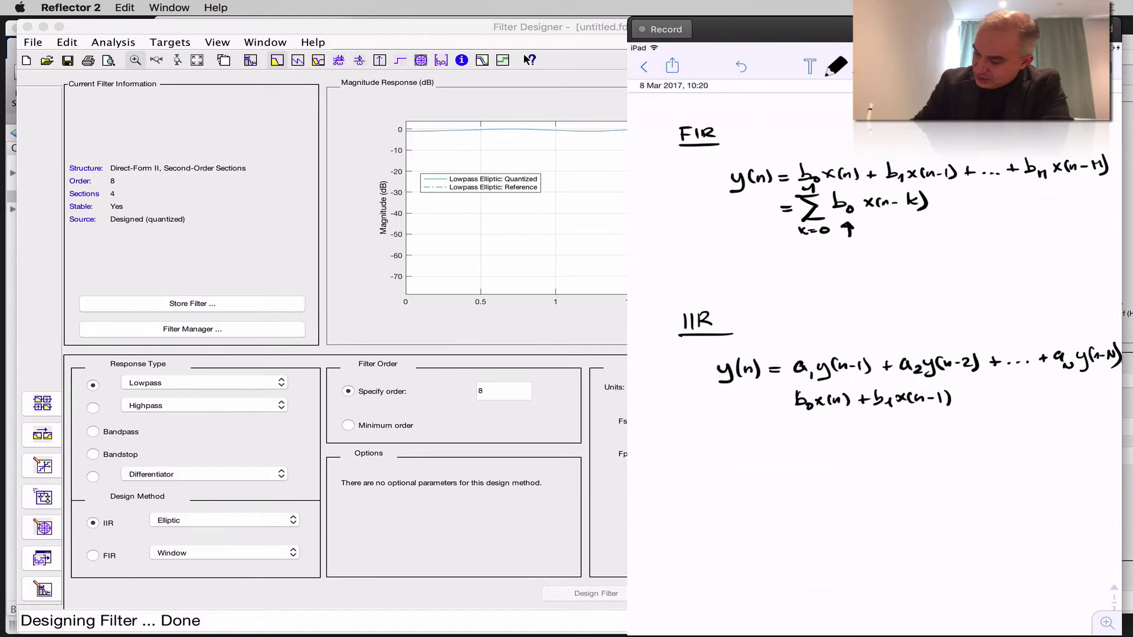
{"action": "mouse_move", "coordinate": [1016, 383]}
{"action": "left_mouse_down"}
{"action": "mouse_move", "coordinate": [1023, 400]}
{"action": "mouse_move", "coordinate": [1059, 396]}
{"action": "left_mouse_up"}
{"action": "left_click_drag", "start_coordinate": [1064, 390], "coordinate": [1079, 394]}
{"action": "left_click_drag", "start_coordinate": [1085, 388], "coordinate": [1090, 399]}
{"action": "left_click_drag", "start_coordinate": [1093, 382], "coordinate": [1094, 409]}
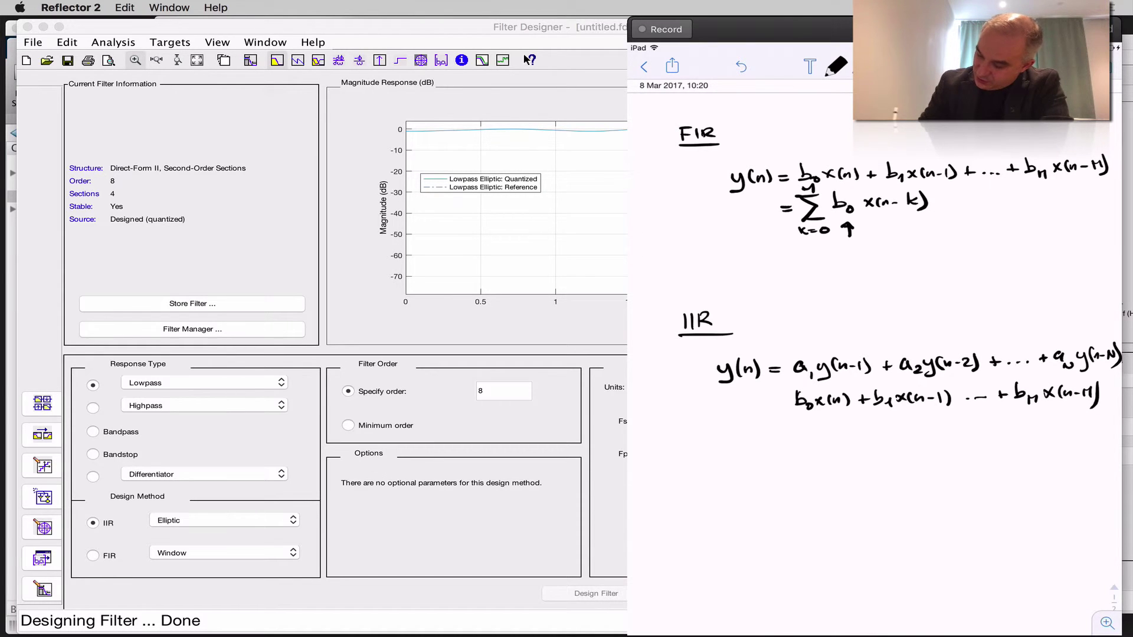
Step: Write the summation form y(n) = Σ a_l x(n-l) + Σ with limits, and arrow coefficient a_l
{"action": "mouse_move", "coordinate": [719, 454]}
{"action": "left_mouse_down"}
{"action": "mouse_move", "coordinate": [726, 470]}
{"action": "mouse_move", "coordinate": [779, 454]}
{"action": "left_mouse_up"}
{"action": "mouse_move", "coordinate": [767, 461]}
{"action": "left_mouse_down"}
{"action": "mouse_move", "coordinate": [801, 459]}
{"action": "mouse_move", "coordinate": [820, 475]}
{"action": "mouse_move", "coordinate": [834, 462]}
{"action": "left_mouse_up"}
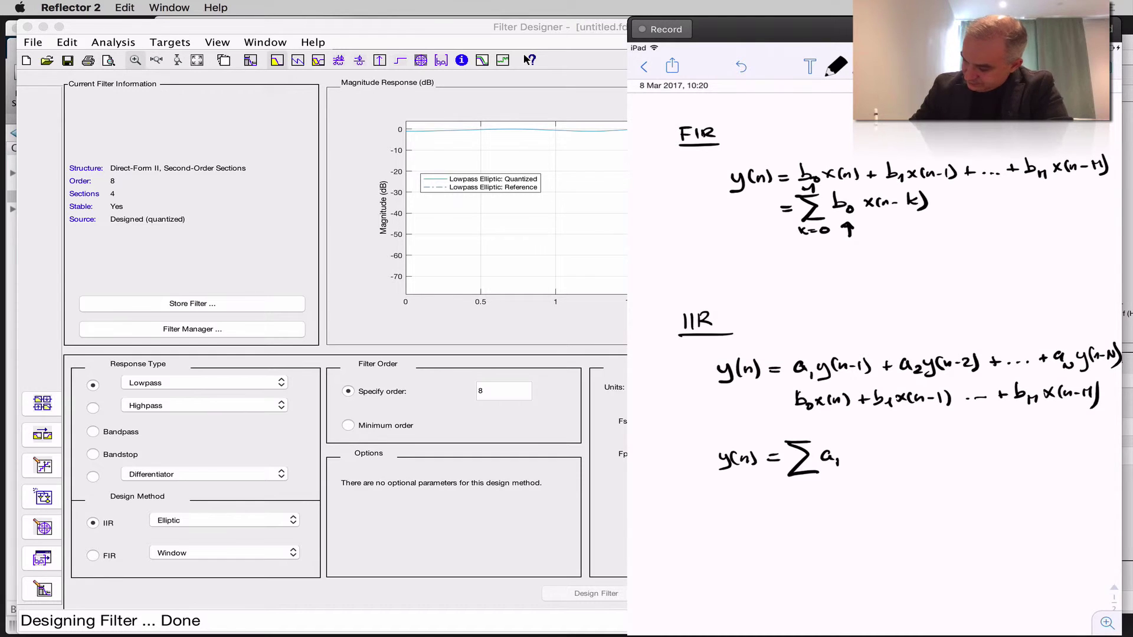
{"action": "mouse_move", "coordinate": [837, 453]}
{"action": "left_mouse_down"}
{"action": "mouse_move", "coordinate": [845, 471]}
{"action": "mouse_move", "coordinate": [903, 462]}
{"action": "left_mouse_up"}
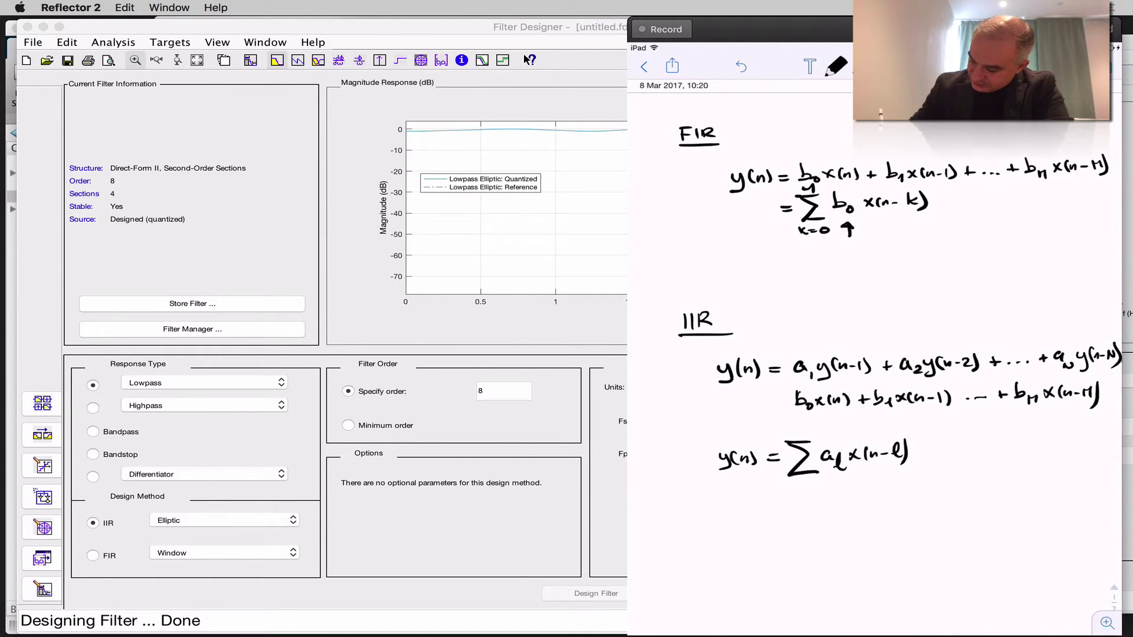
{"action": "mouse_move", "coordinate": [790, 478]}
{"action": "left_mouse_down"}
{"action": "mouse_move", "coordinate": [786, 490]}
{"action": "mouse_move", "coordinate": [810, 490]}
{"action": "left_mouse_up"}
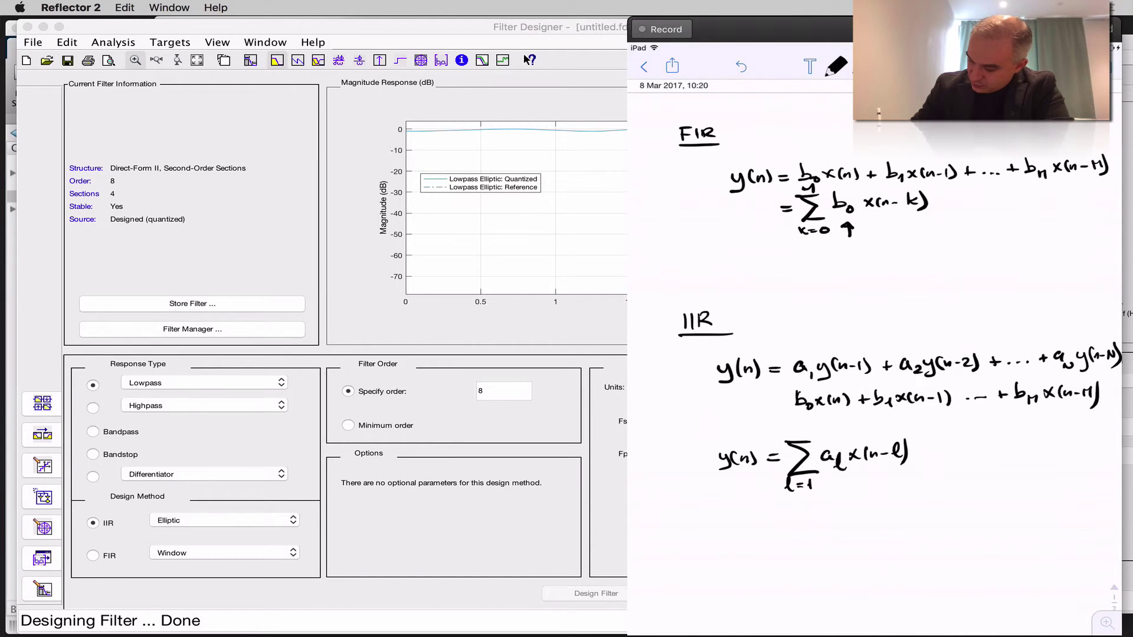
{"action": "left_click_drag", "start_coordinate": [794, 437], "coordinate": [806, 429]}
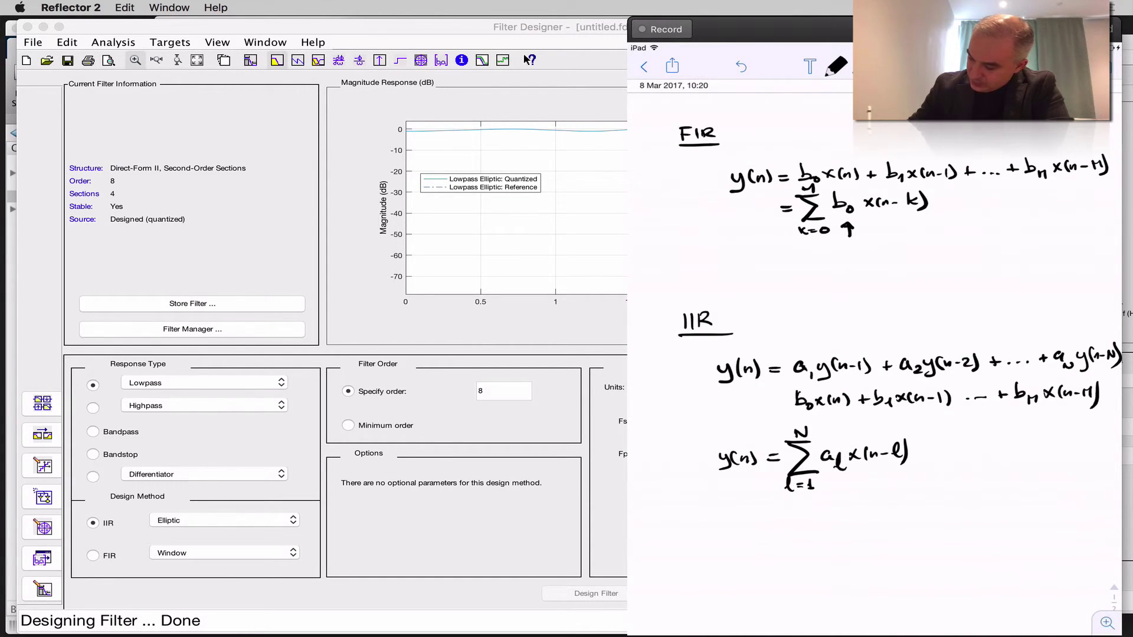
{"action": "left_click_drag", "start_coordinate": [921, 452], "coordinate": [933, 451]}
{"action": "mouse_move", "coordinate": [927, 445]}
{"action": "left_mouse_down"}
{"action": "mouse_move", "coordinate": [941, 467]}
{"action": "mouse_move", "coordinate": [966, 465]}
{"action": "left_mouse_up"}
{"action": "left_click_drag", "start_coordinate": [830, 485], "coordinate": [839, 484]}
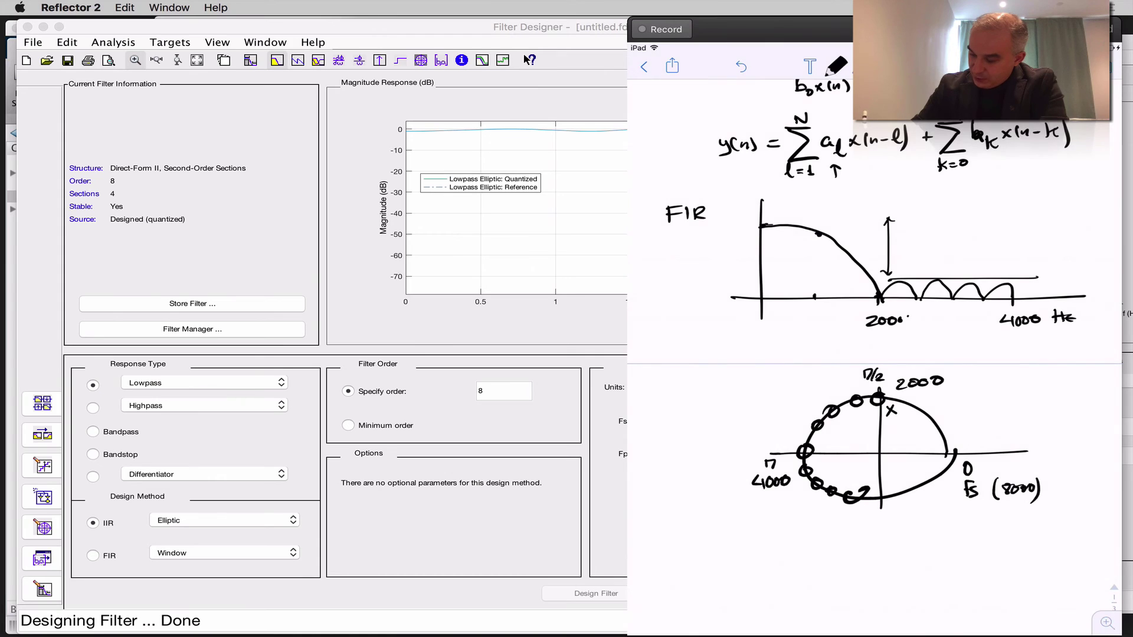
Step: Mark another pole inside the circle, then add blue marks and a dashed curve near 2000 Hz
{"action": "mouse_move", "coordinate": [890, 483]}
{"action": "left_mouse_down"}
{"action": "mouse_move", "coordinate": [901, 496]}
{"action": "mouse_move", "coordinate": [890, 496]}
{"action": "left_mouse_up"}
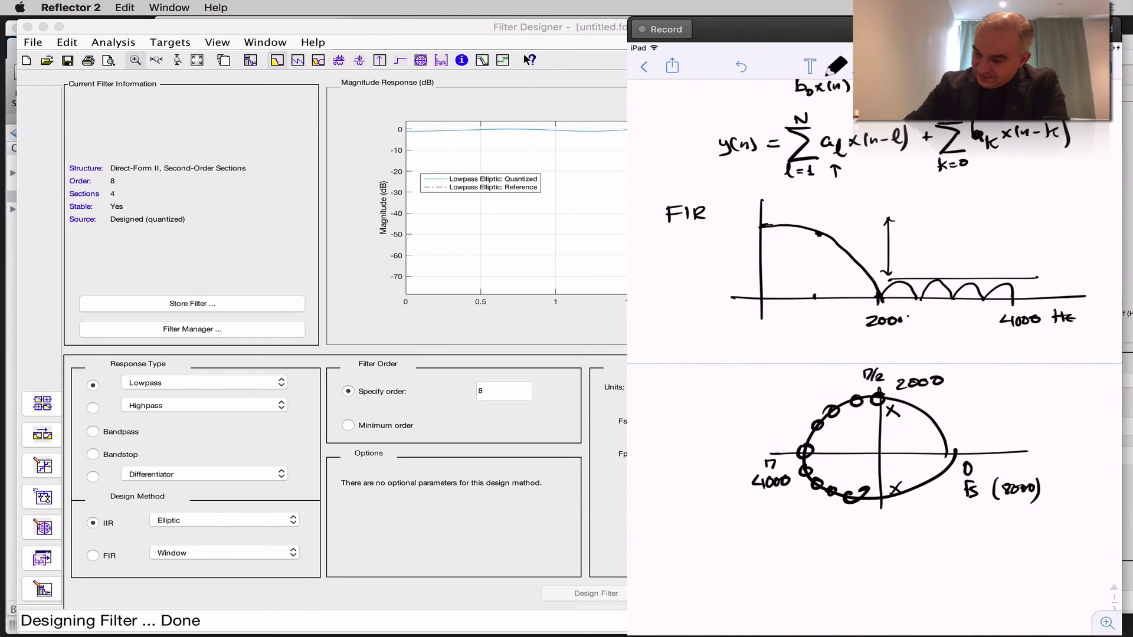
{"action": "left_click", "coordinate": [837, 67]}
{"action": "left_click", "coordinate": [880, 132]}
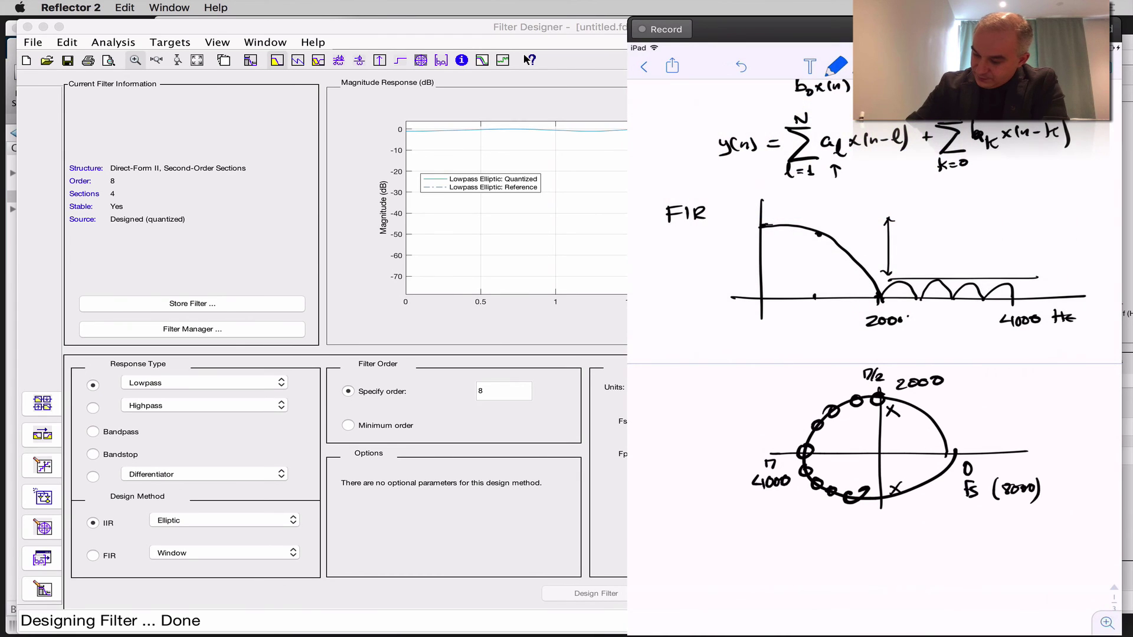
{"action": "left_click_drag", "start_coordinate": [878, 309], "coordinate": [892, 316]}
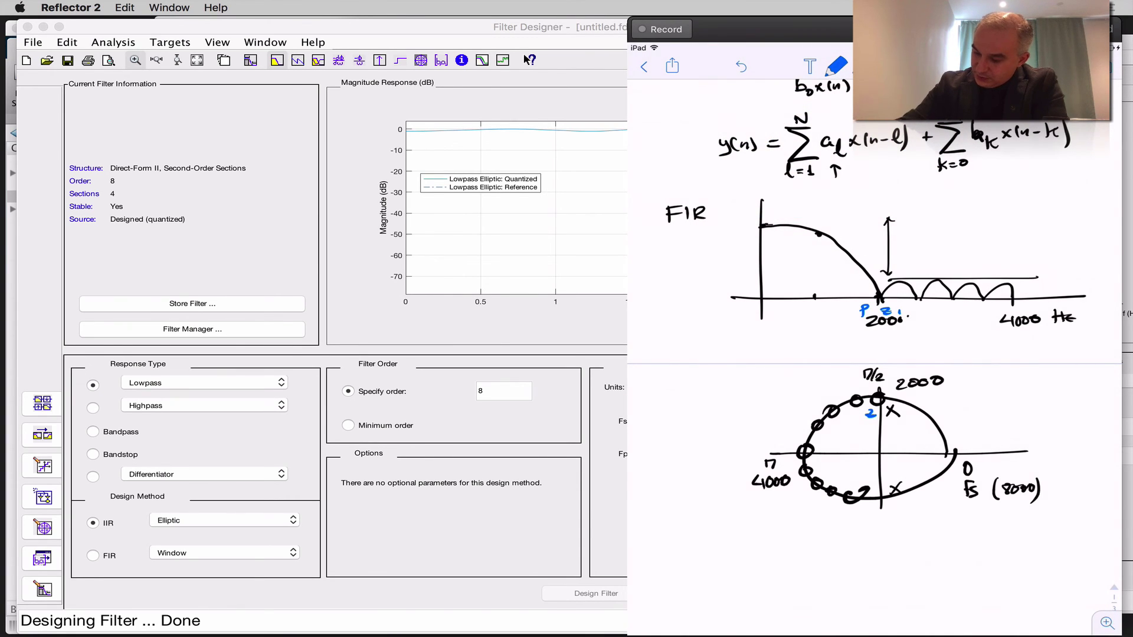
{"action": "left_click_drag", "start_coordinate": [824, 220], "coordinate": [884, 165]}
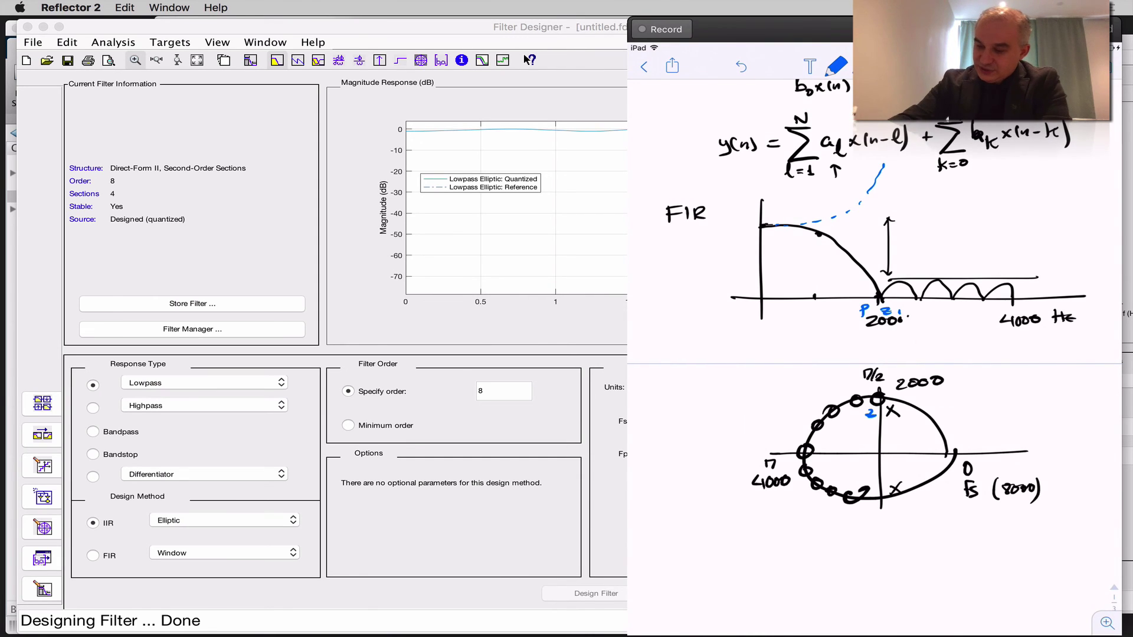
Step: Draw the red elliptic response curve with an arrow at the steep transition, labelled 'elliptical'
{"action": "left_click", "coordinate": [836, 67]}
{"action": "left_click", "coordinate": [882, 106]}
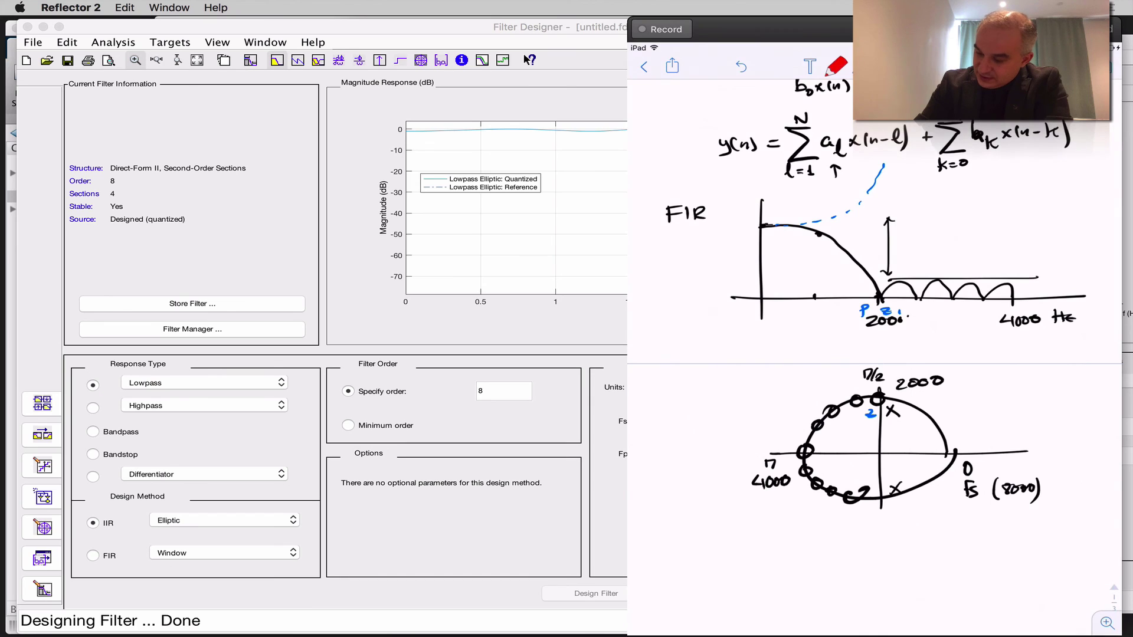
{"action": "mouse_move", "coordinate": [764, 226]}
{"action": "left_mouse_down"}
{"action": "mouse_move", "coordinate": [869, 223]}
{"action": "mouse_move", "coordinate": [880, 301]}
{"action": "left_mouse_up"}
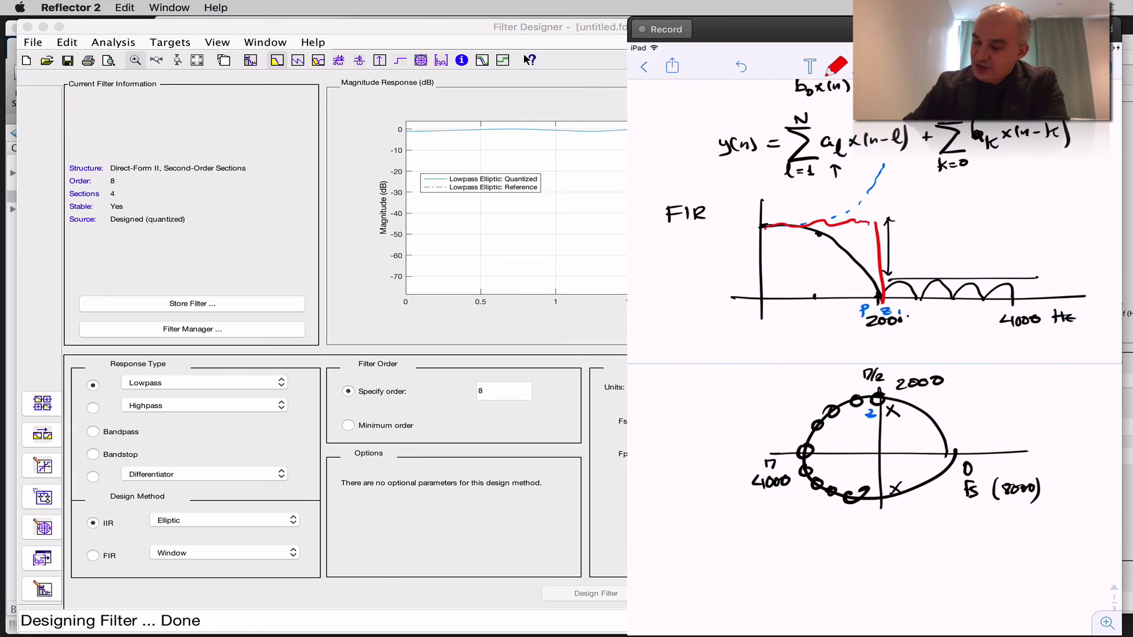
{"action": "left_click_drag", "start_coordinate": [929, 209], "coordinate": [903, 229]}
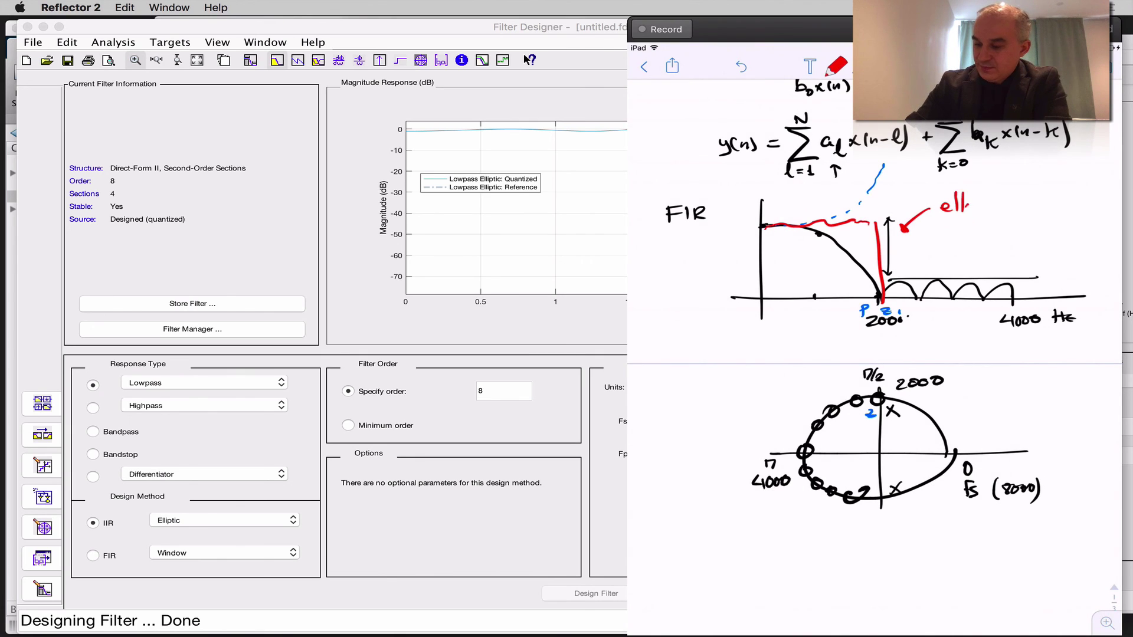
{"action": "left_click_drag", "start_coordinate": [967, 201], "coordinate": [970, 211]}
{"action": "left_click_drag", "start_coordinate": [973, 206], "coordinate": [1023, 212]}
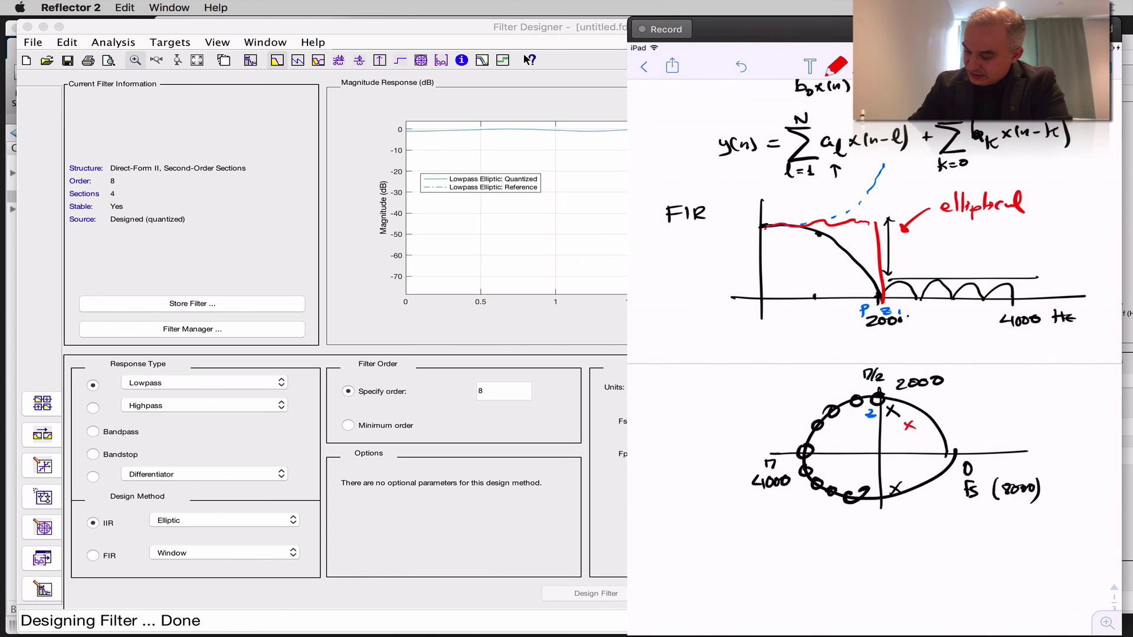
Step: Mark red poles near the unit circle, connect them with an arc, and return to Filter Designer
{"action": "left_click_drag", "start_coordinate": [904, 422], "coordinate": [914, 431]}
{"action": "mouse_move", "coordinate": [915, 420]}
{"action": "left_mouse_down"}
{"action": "mouse_move", "coordinate": [904, 432]}
{"action": "mouse_move", "coordinate": [925, 446]}
{"action": "left_mouse_up"}
{"action": "mouse_move", "coordinate": [925, 435]}
{"action": "left_mouse_down"}
{"action": "mouse_move", "coordinate": [914, 447]}
{"action": "mouse_move", "coordinate": [924, 471]}
{"action": "left_mouse_up"}
{"action": "left_click_drag", "start_coordinate": [924, 462], "coordinate": [910, 481]}
{"action": "left_click_drag", "start_coordinate": [888, 408], "coordinate": [912, 483]}
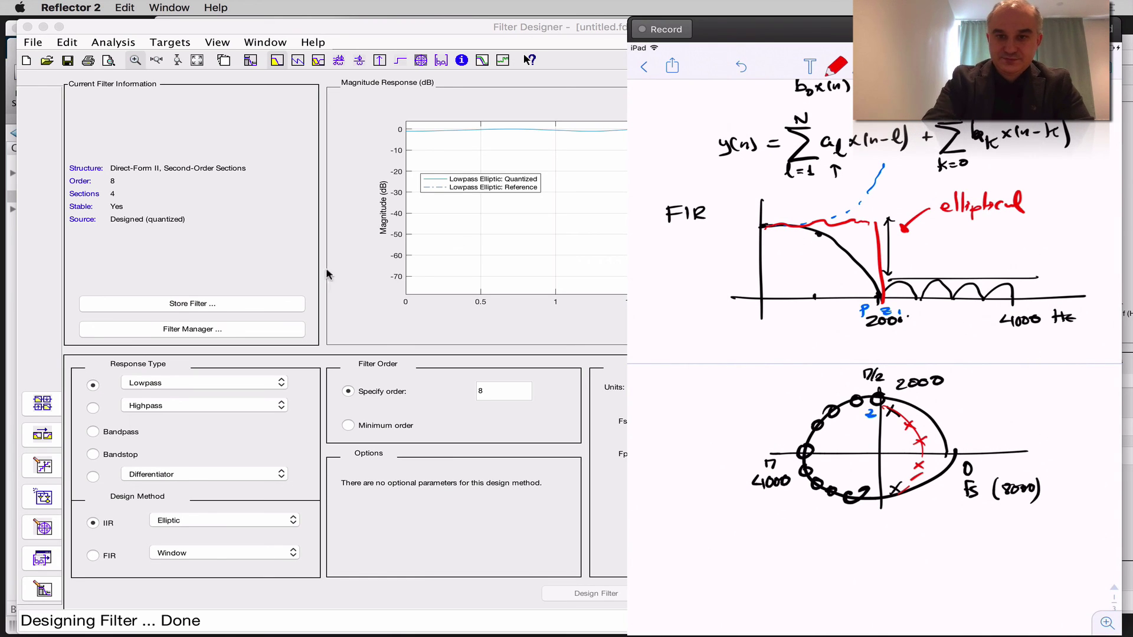
{"action": "left_click", "coordinate": [473, 259]}
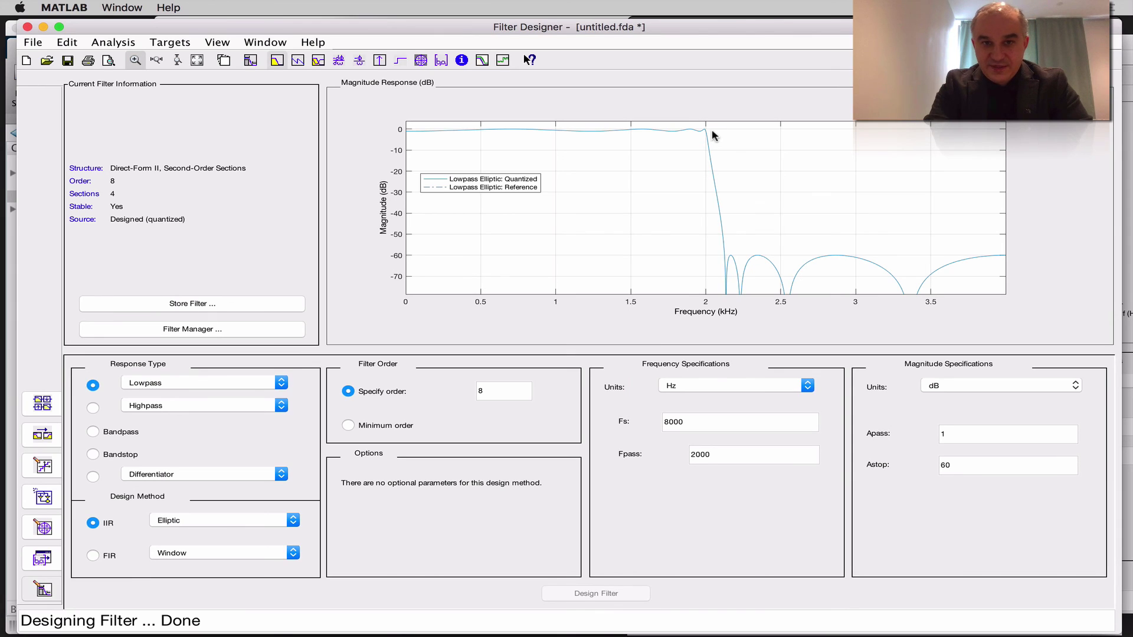
Step: Display the pole/zero plot of the order-8 elliptic lowpass filter, with poles just inside the unit circle
{"action": "left_click", "coordinate": [420, 59]}
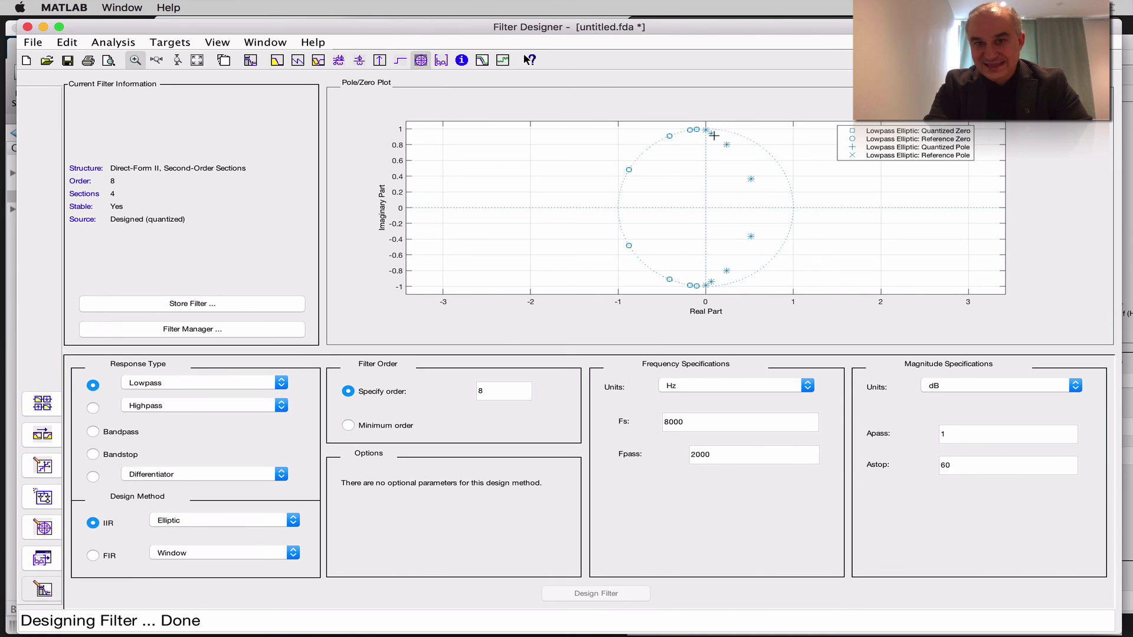